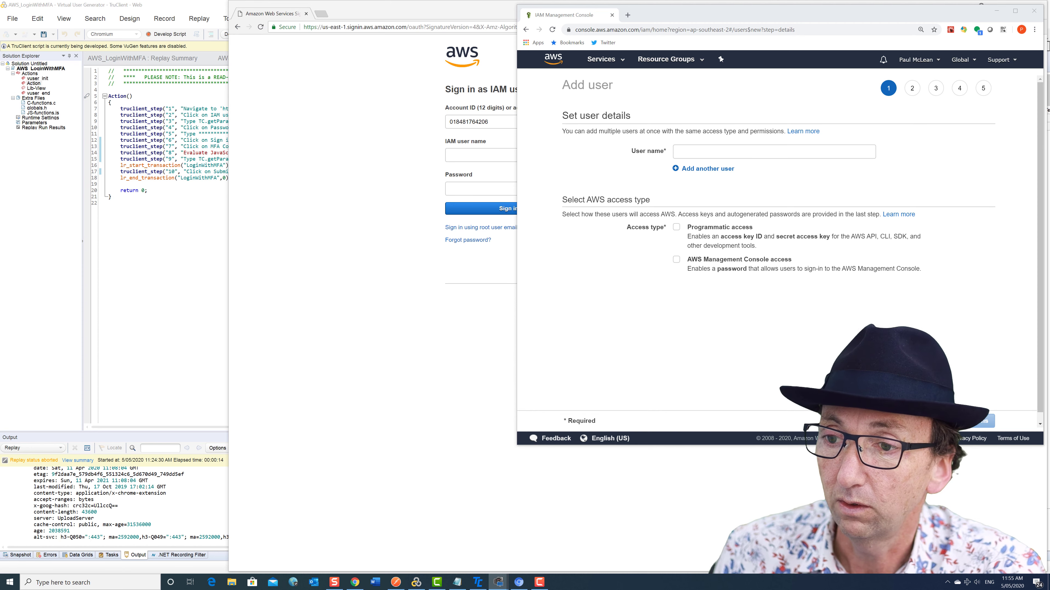
# Send the Get Random Person request in Postman and use the returned email as the new IAM user's name in the AWS console.
pyautogui.click(712, 147)
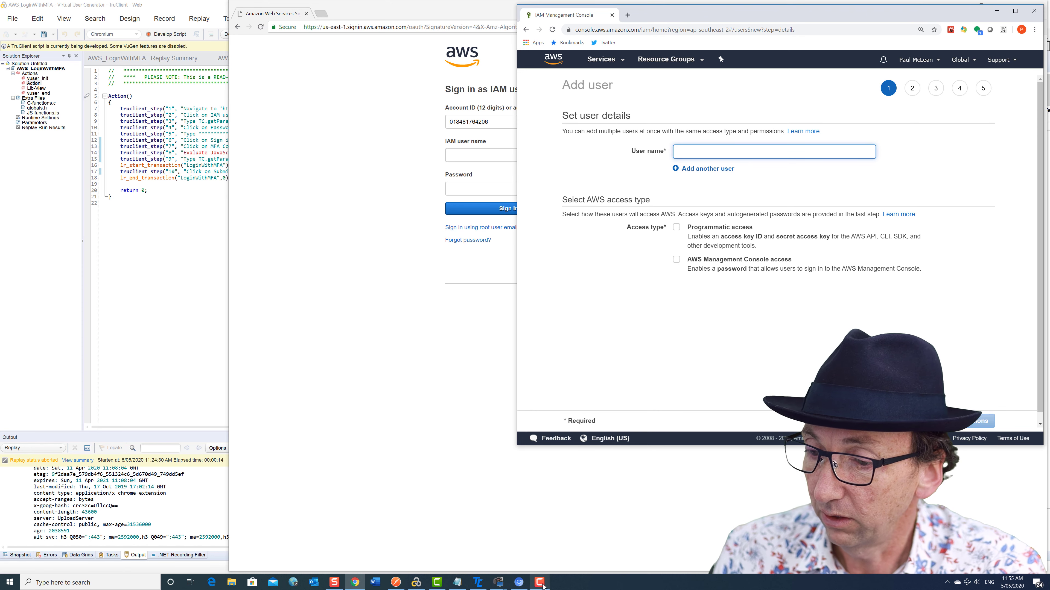
pyautogui.click(396, 582)
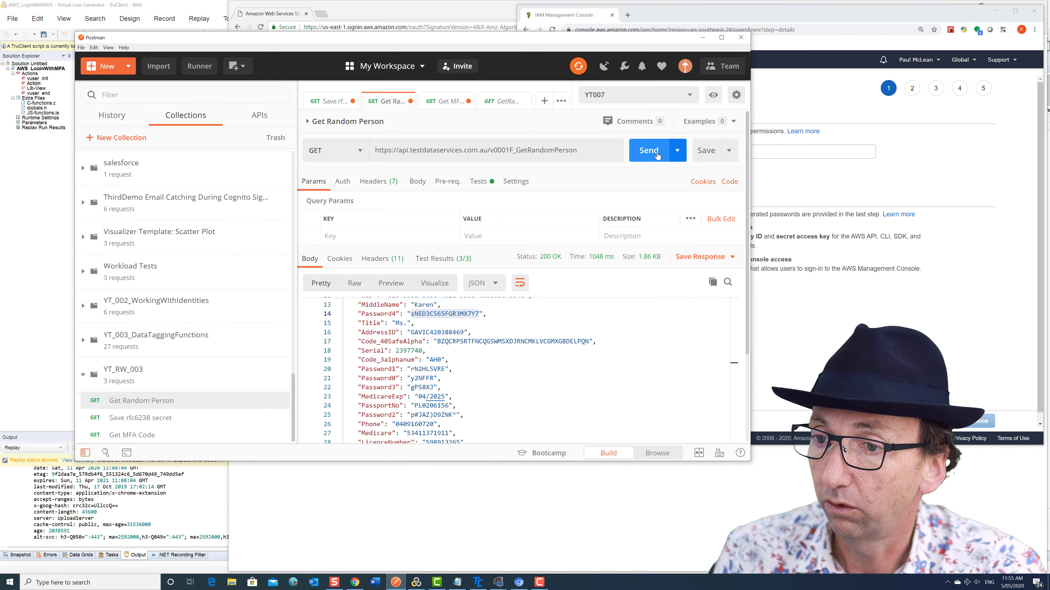
pyautogui.click(657, 156)
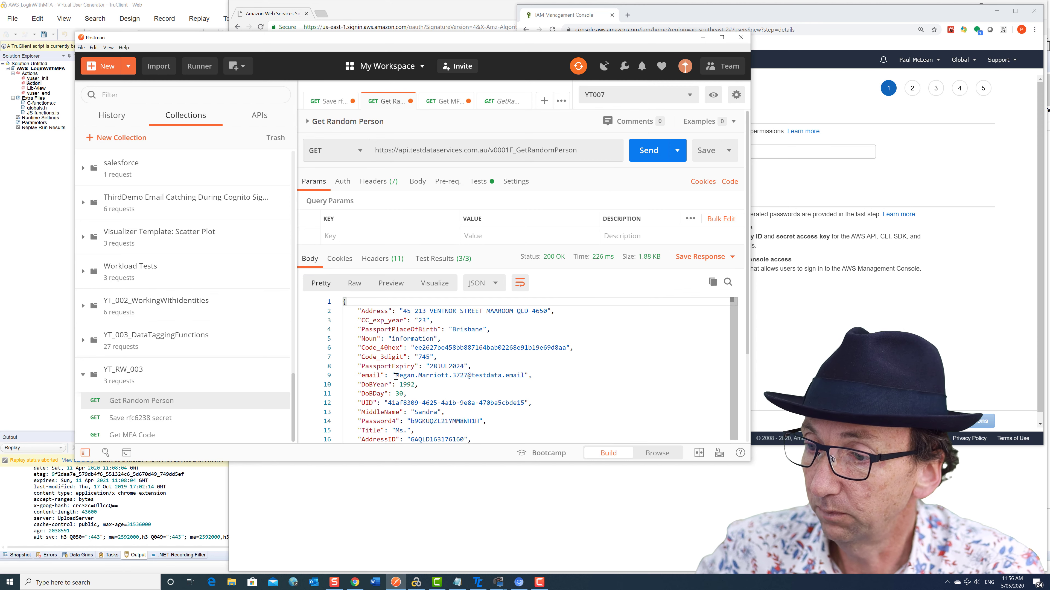
pyautogui.moveTo(395, 375); pyautogui.dragTo(525, 375)
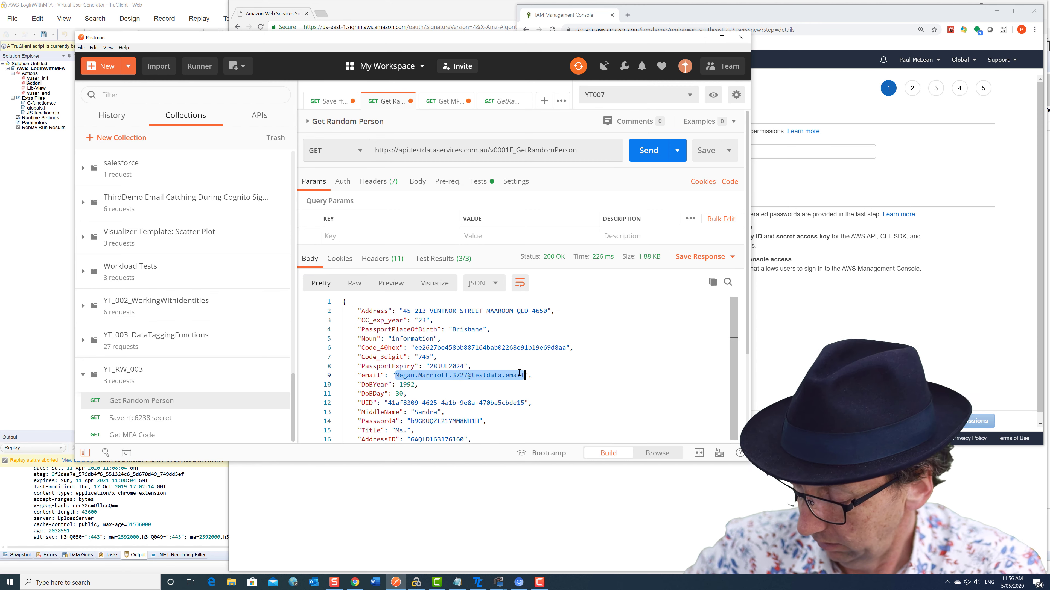
pyautogui.hotkey('ctrl', 'c')
pyautogui.click(789, 153)
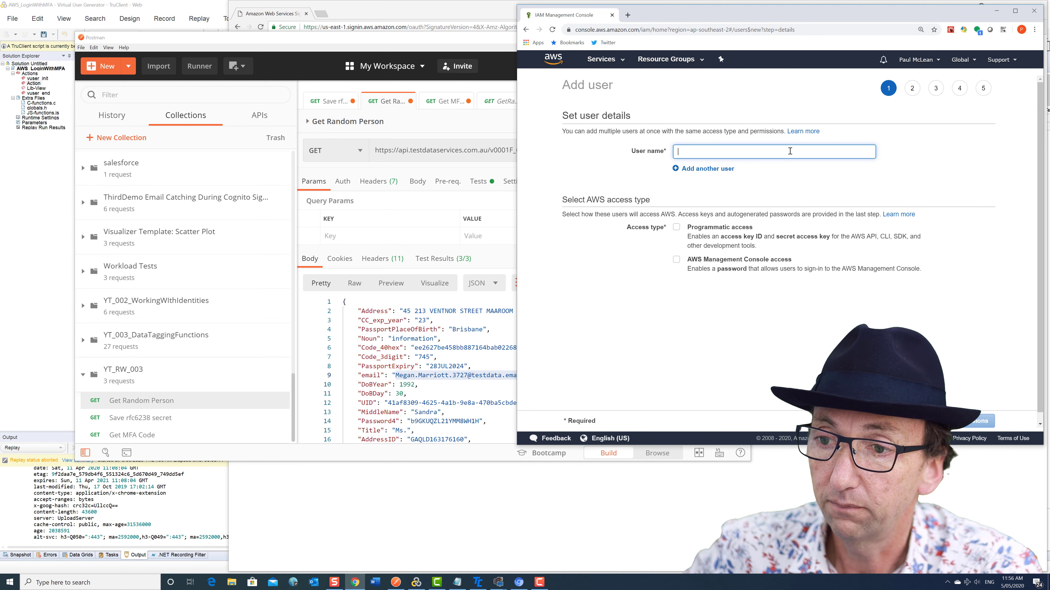
pyautogui.hotkey('ctrl', 'v')
# Enable AWS Management Console access with a custom password and turn off the required password reset.
pyautogui.click(676, 259)
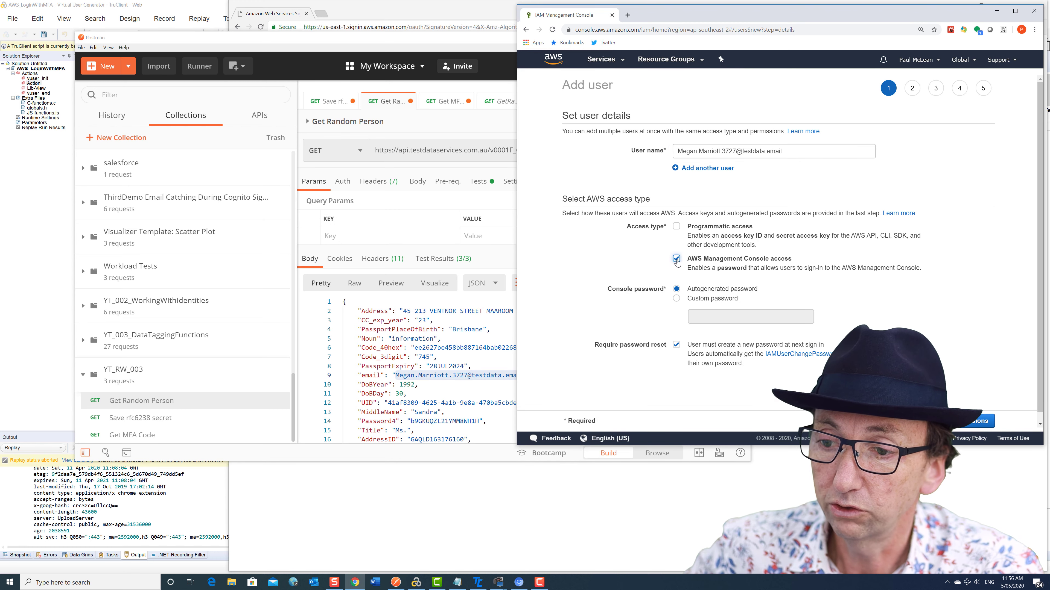
pyautogui.click(686, 300)
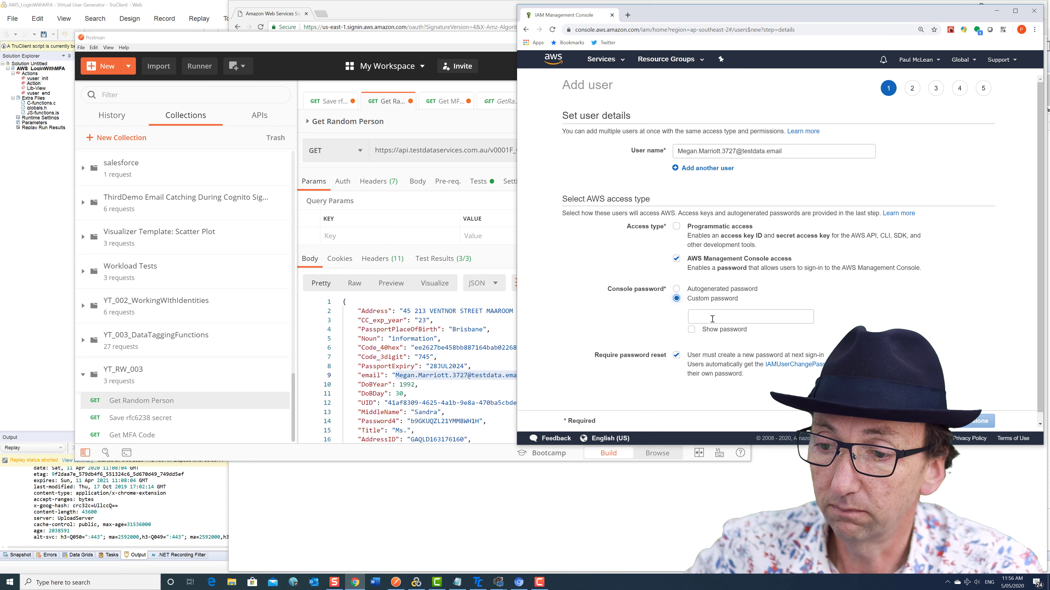
pyautogui.click(676, 355)
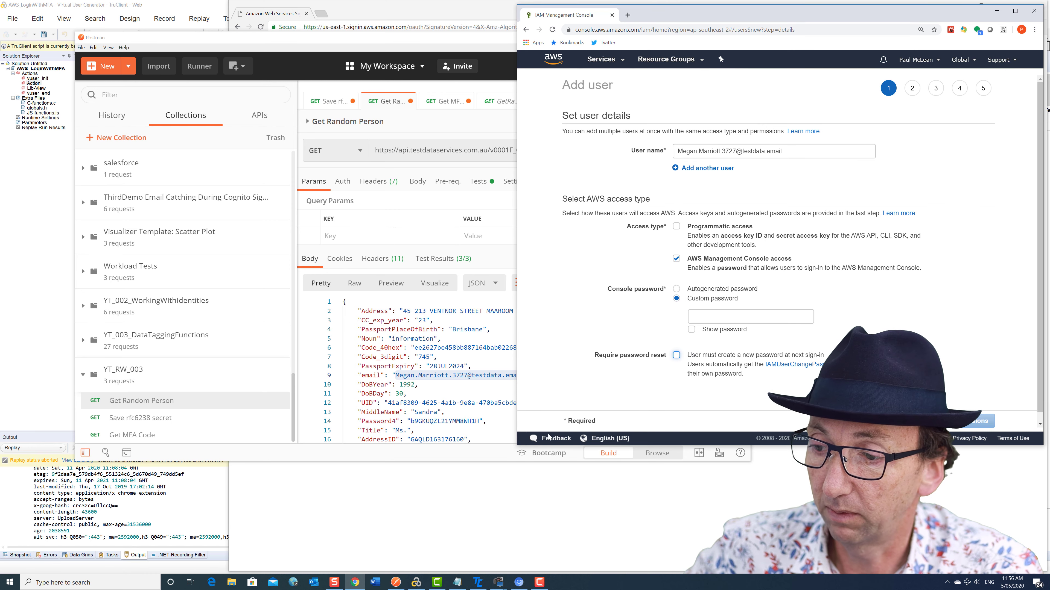
# Switch to Notepad, add the generated email below the console URL, and replace the URL's user placeholder with it, keeping the question mark before section.
pyautogui.click(353, 498)
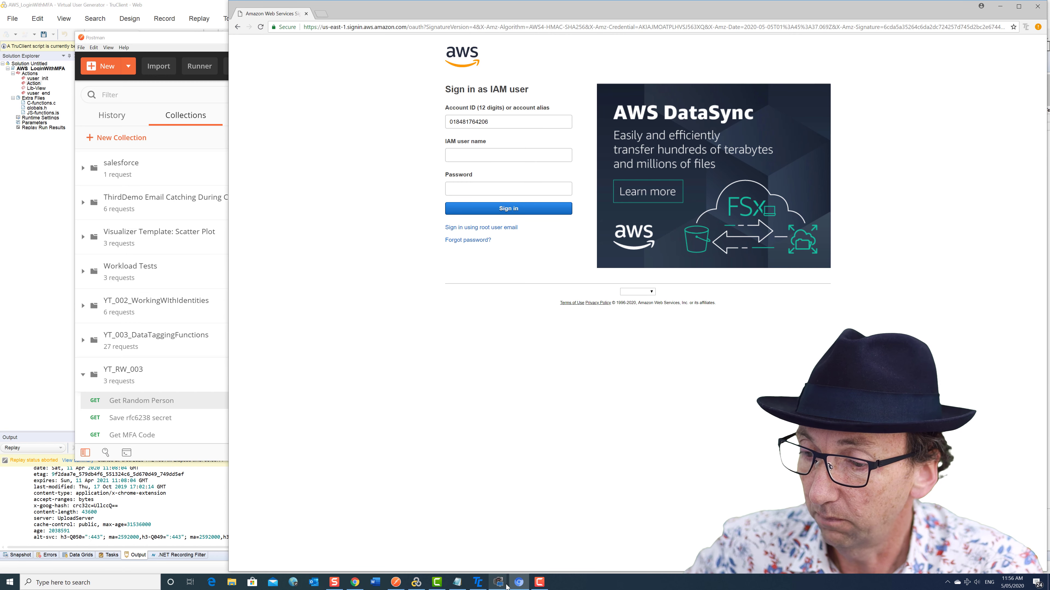
pyautogui.click(458, 583)
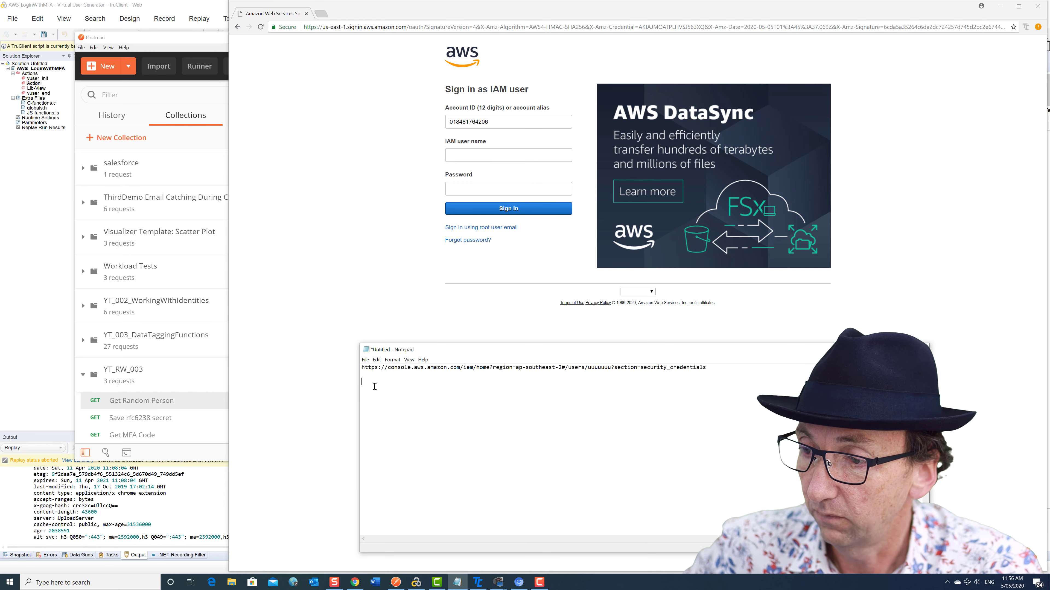
pyautogui.hotkey('ctrl', 'v')
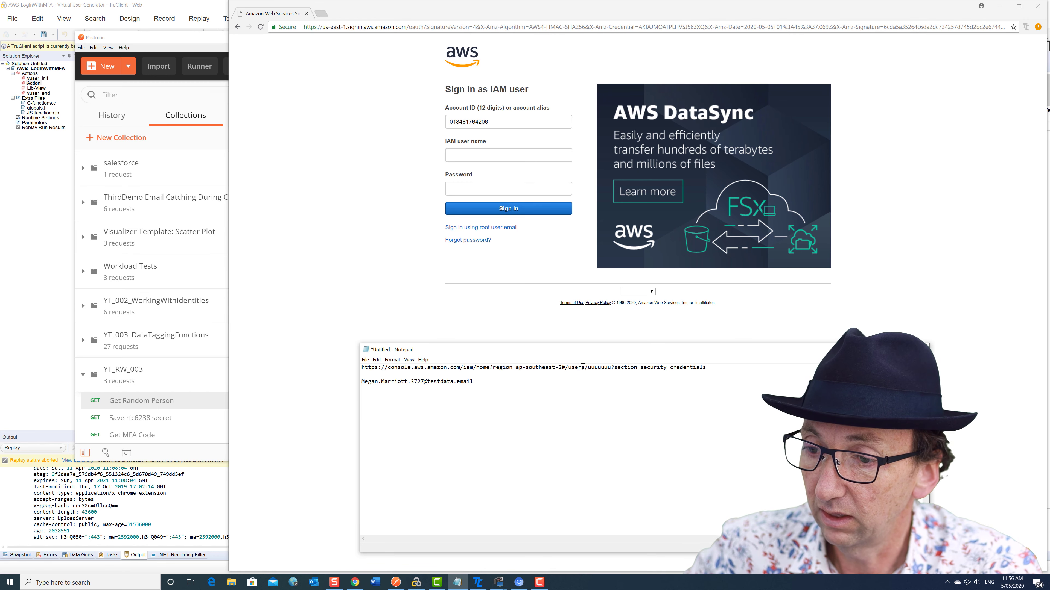
pyautogui.moveTo(587, 367); pyautogui.dragTo(612, 367)
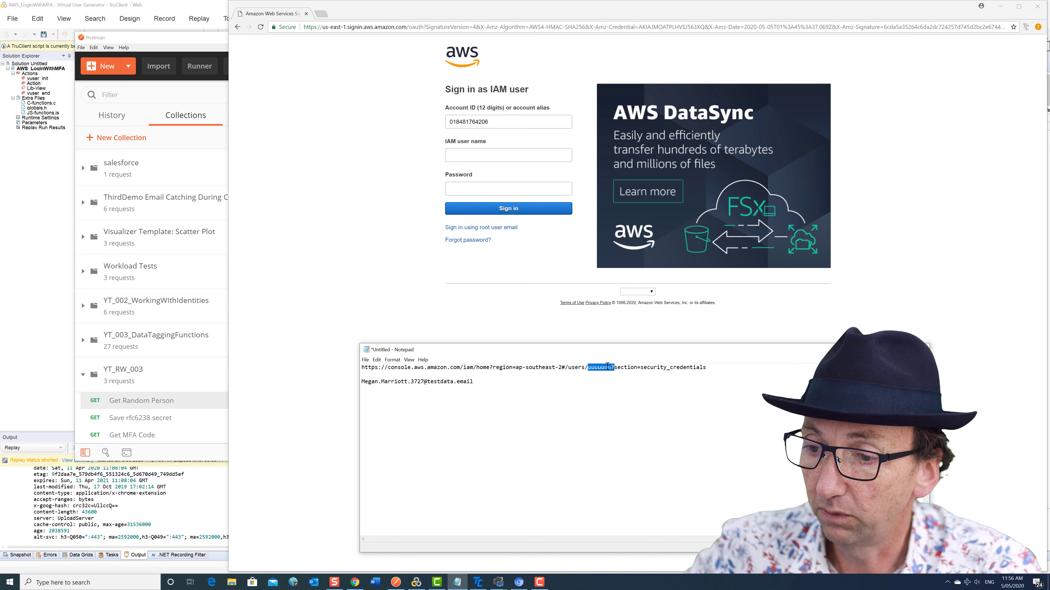
pyautogui.hotkey('ctrl', 'v')
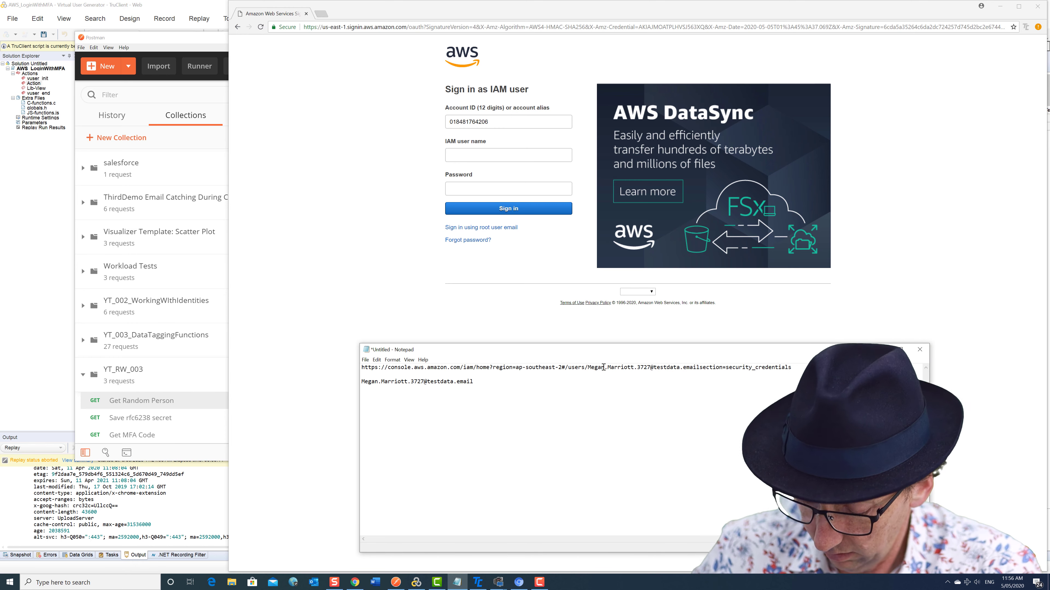
pyautogui.write('?')
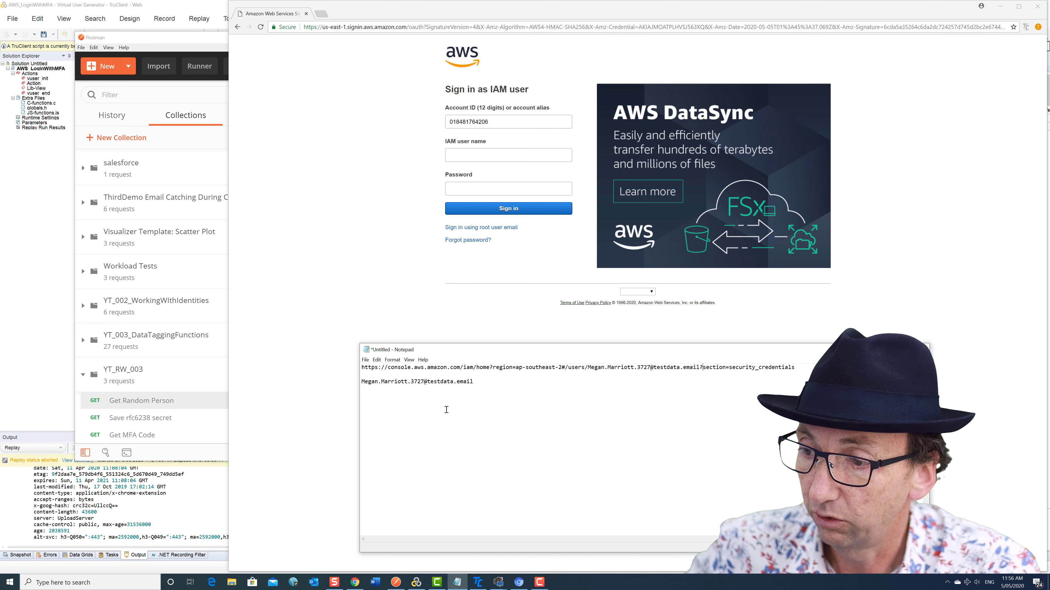
# Copy the Password4 value from the Get Random Person response in Postman into Notepad on a new line below the email.
pyautogui.click(188, 504)
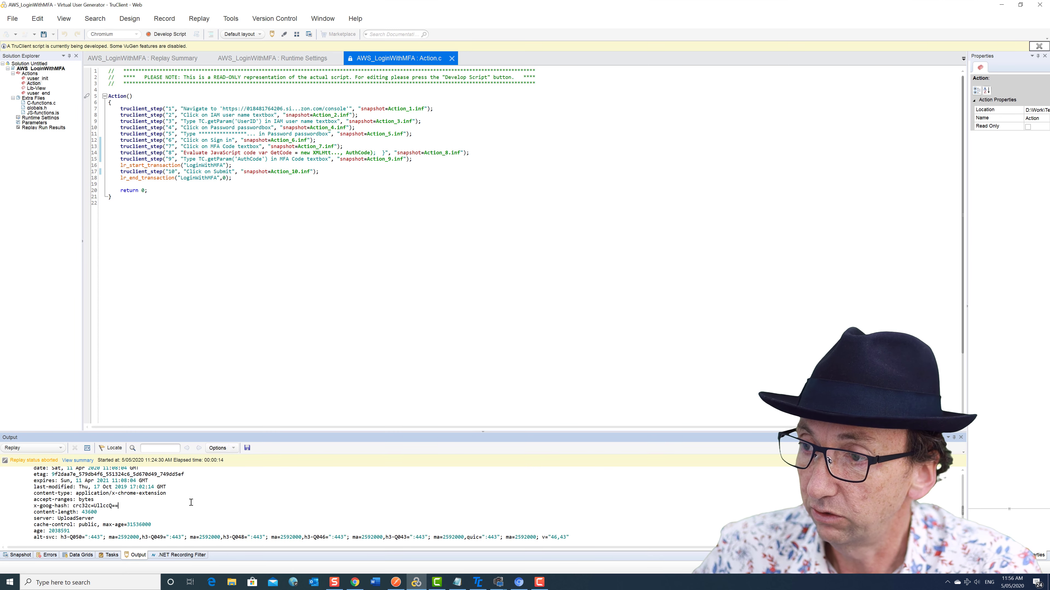
pyautogui.click(396, 583)
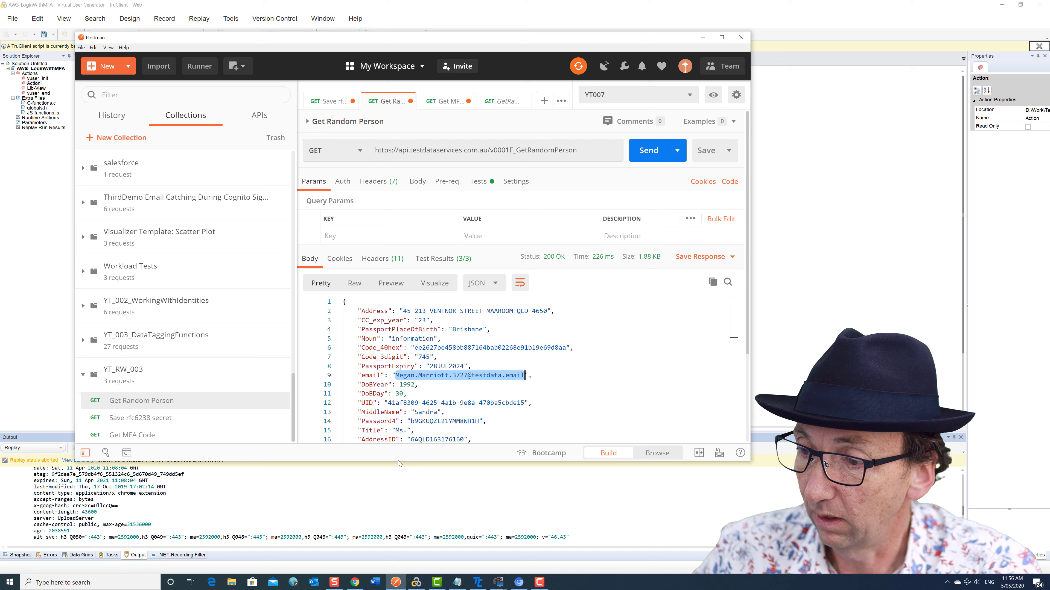
pyautogui.doubleClick(425, 422)
pyautogui.hotkey('ctrl', 'c')
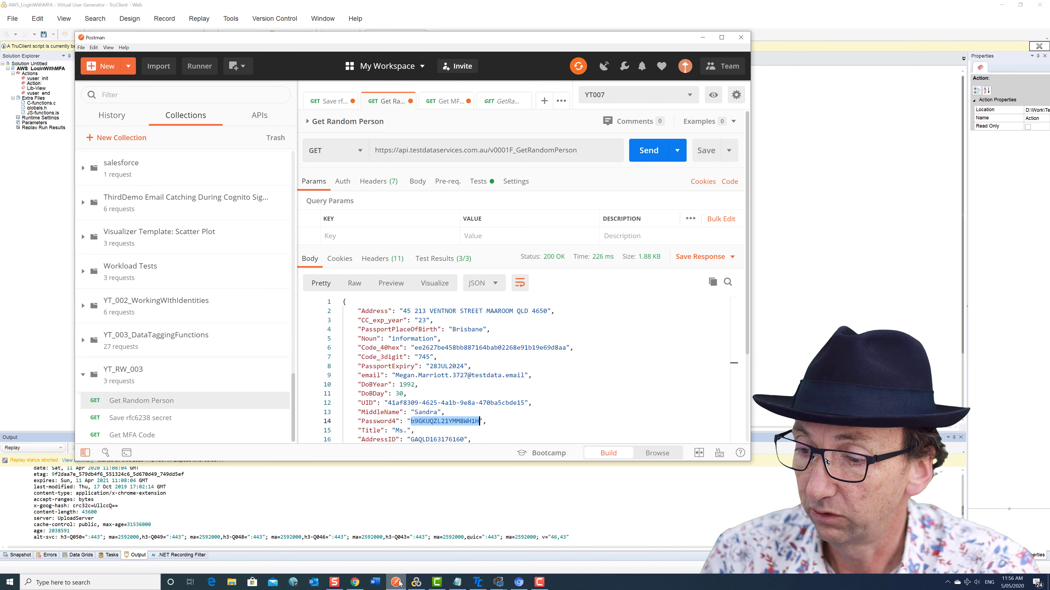
pyautogui.click(457, 582)
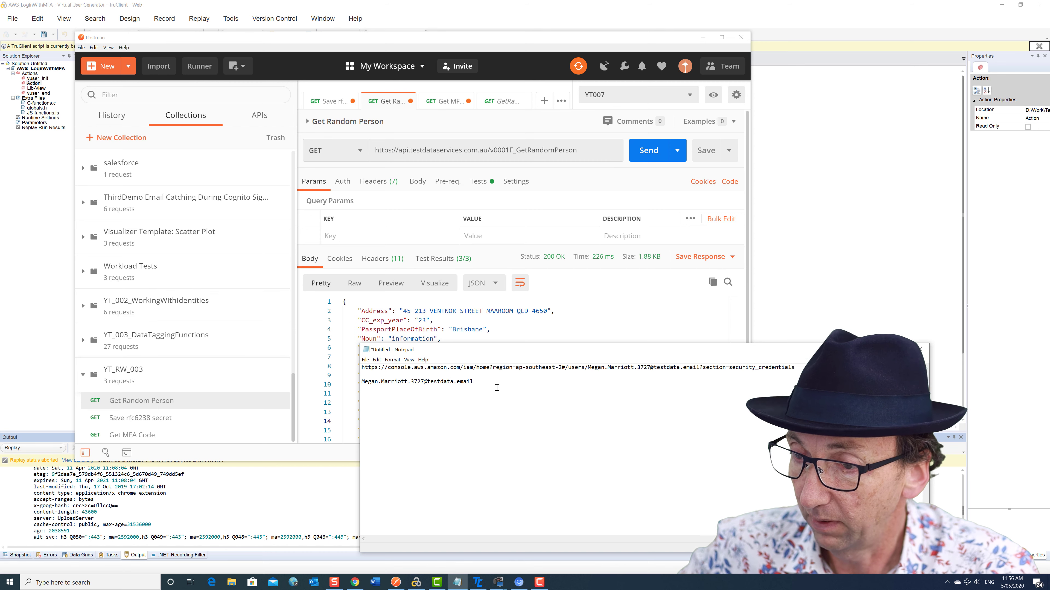
pyautogui.press('Return')
pyautogui.hotkey('ctrl', 'v')
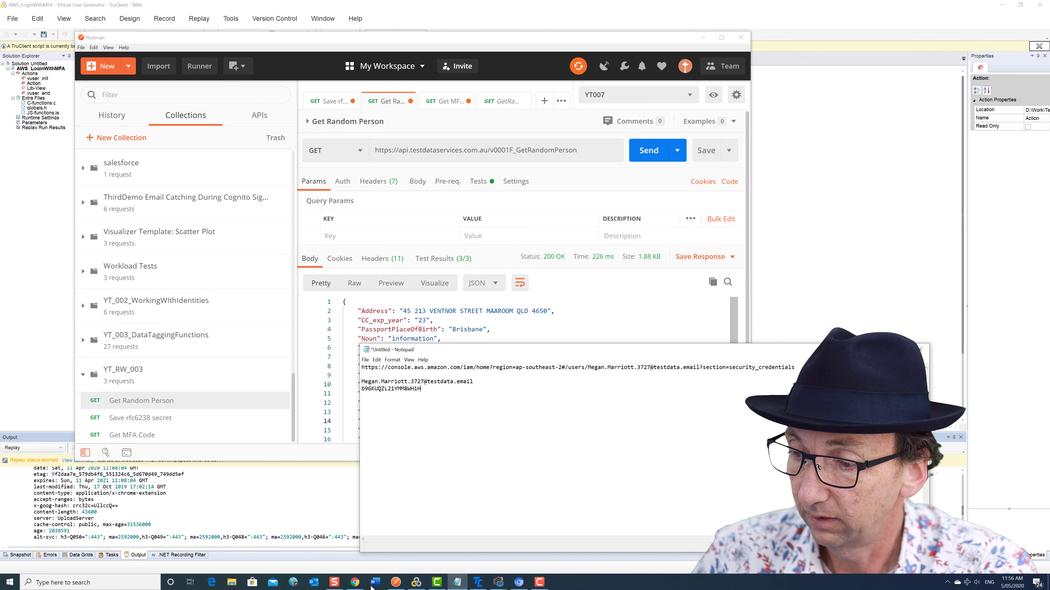
# Paste the generated password into the new user's custom password field in the AWS console, reveal it briefly to check it, and hide it again.
pyautogui.click(354, 583)
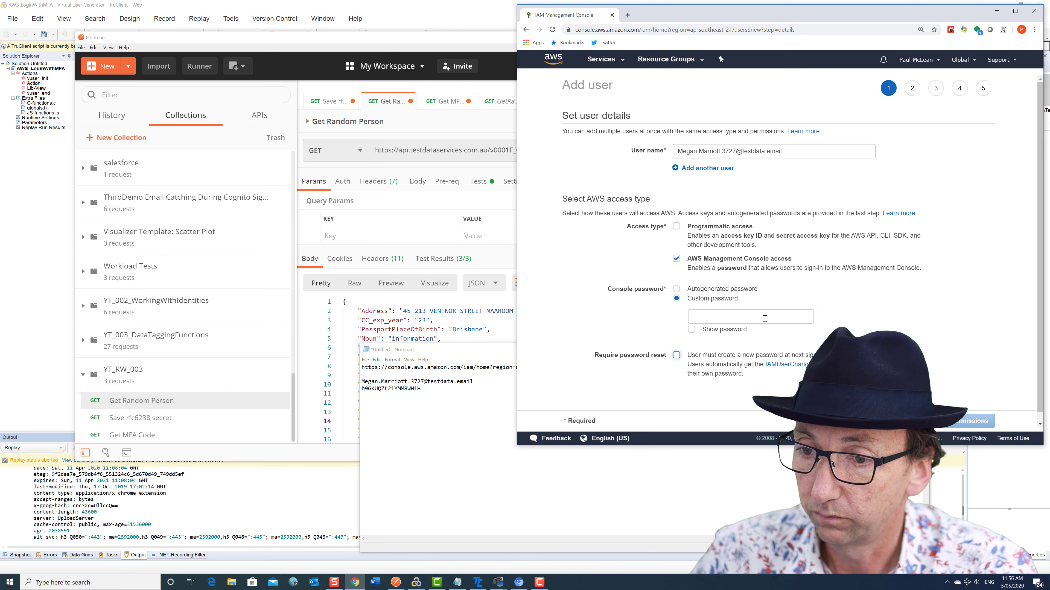
pyautogui.click(715, 317)
pyautogui.hotkey('ctrl', 'v')
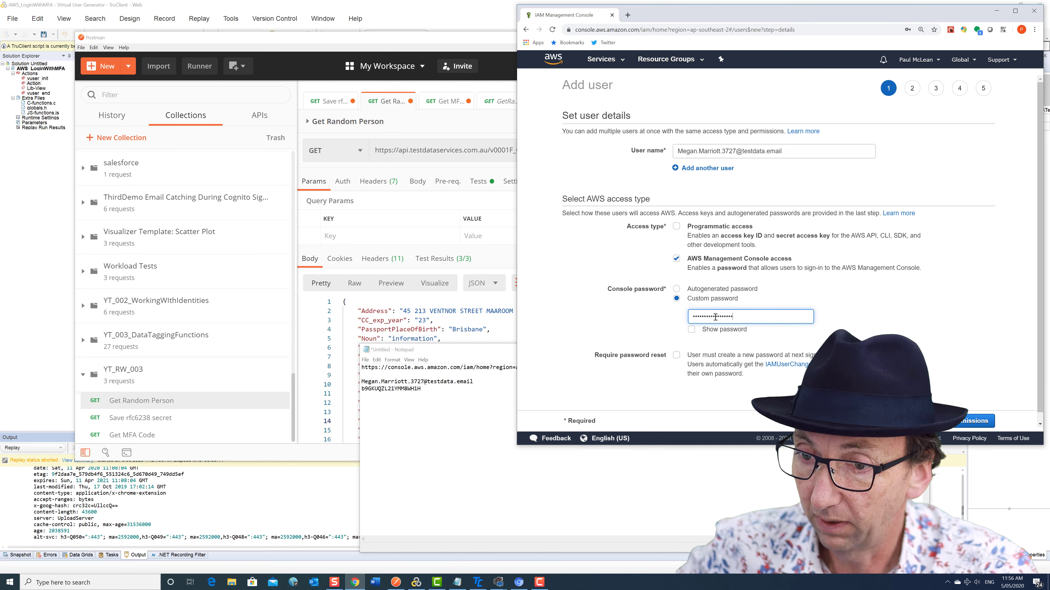
pyautogui.click(691, 330)
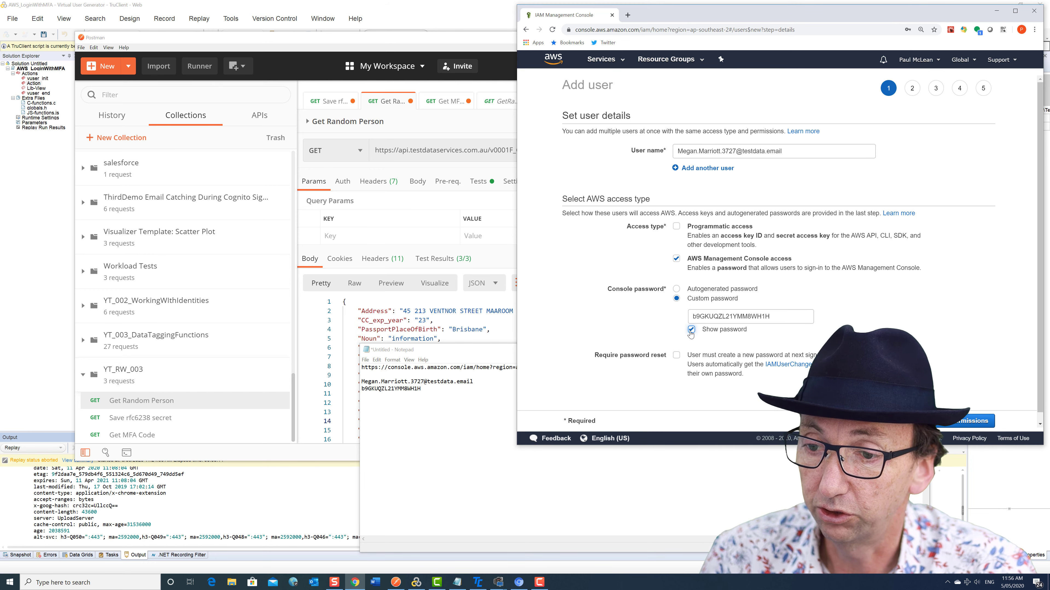
pyautogui.click(691, 330)
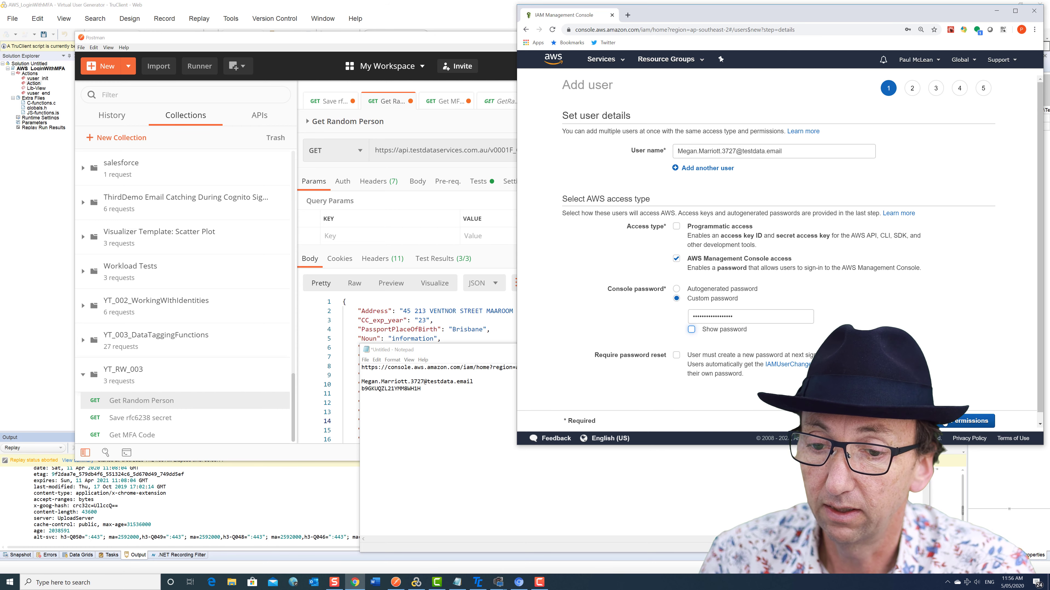
# Proceed through the Add user wizard without permissions or tags and create the user.
pyautogui.click(952, 422)
pyautogui.click(968, 422)
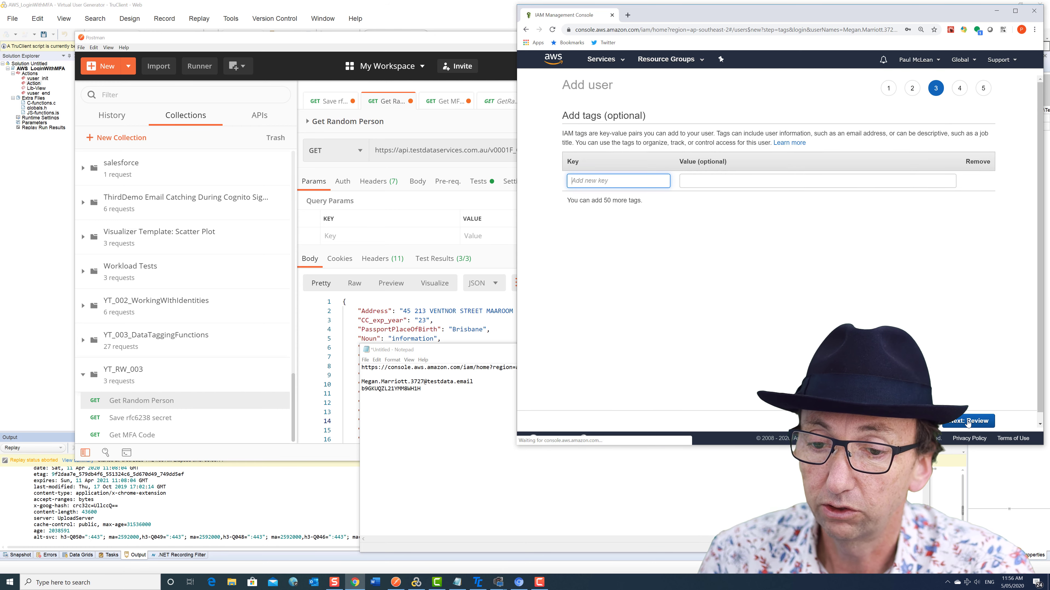
pyautogui.click(968, 421)
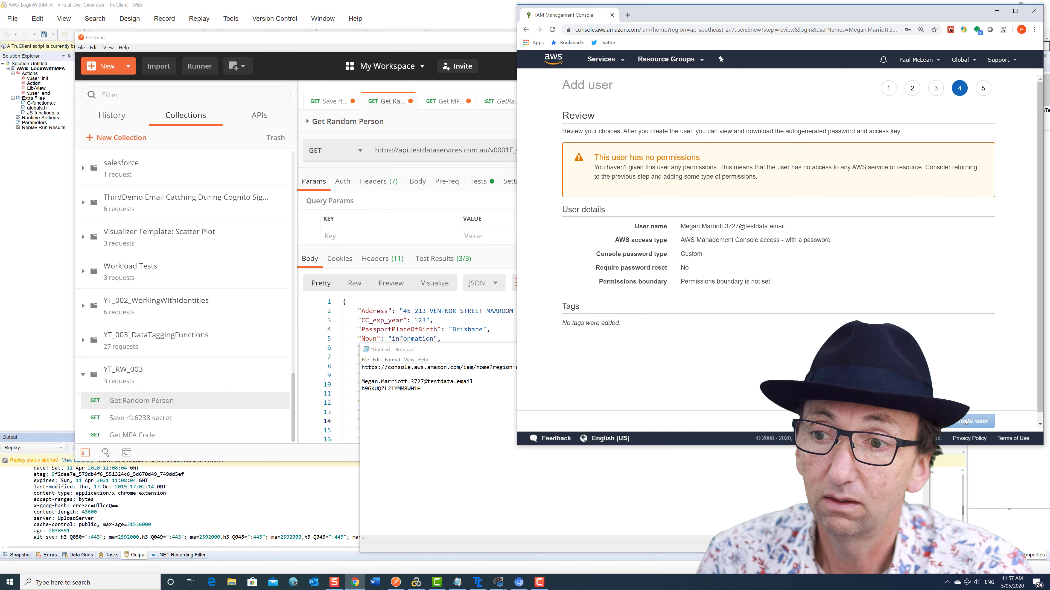
pyautogui.click(965, 421)
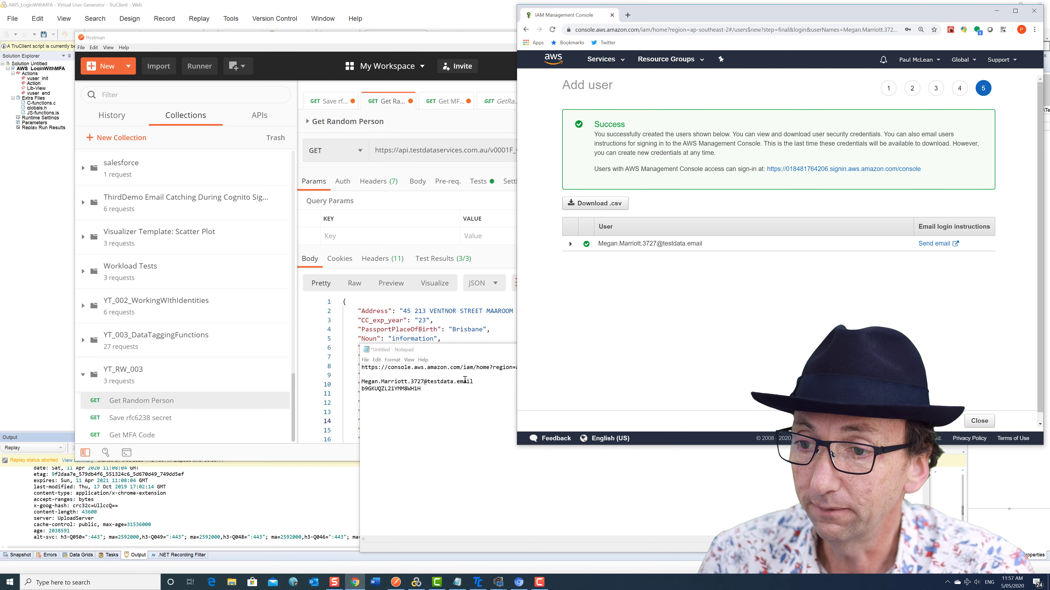
# Copy the security credentials URL from Notepad and open it in the AWS console browser window.
pyautogui.click(450, 424)
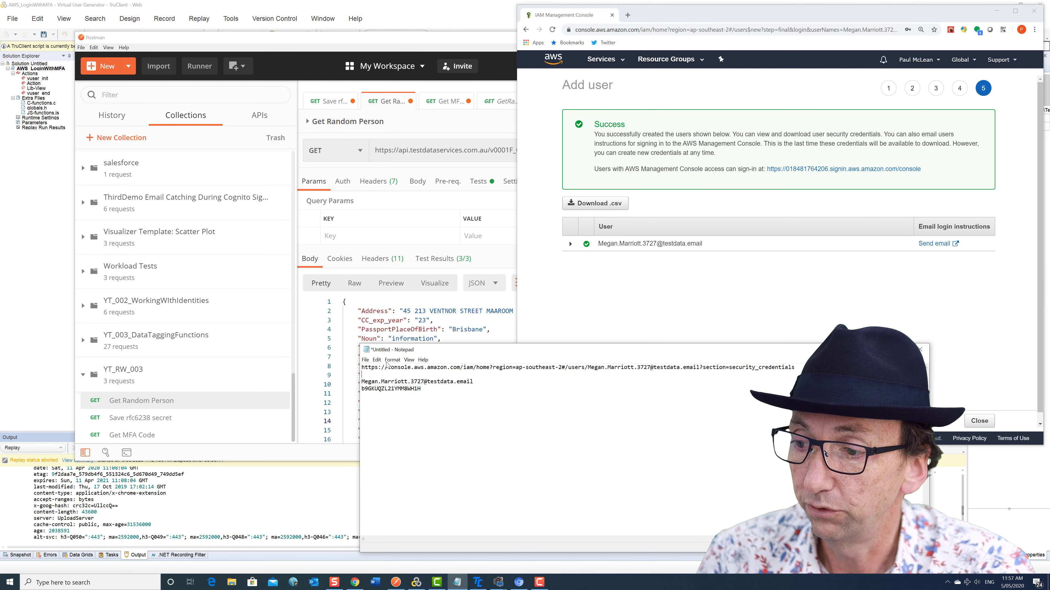
pyautogui.moveTo(361, 368); pyautogui.dragTo(793, 368)
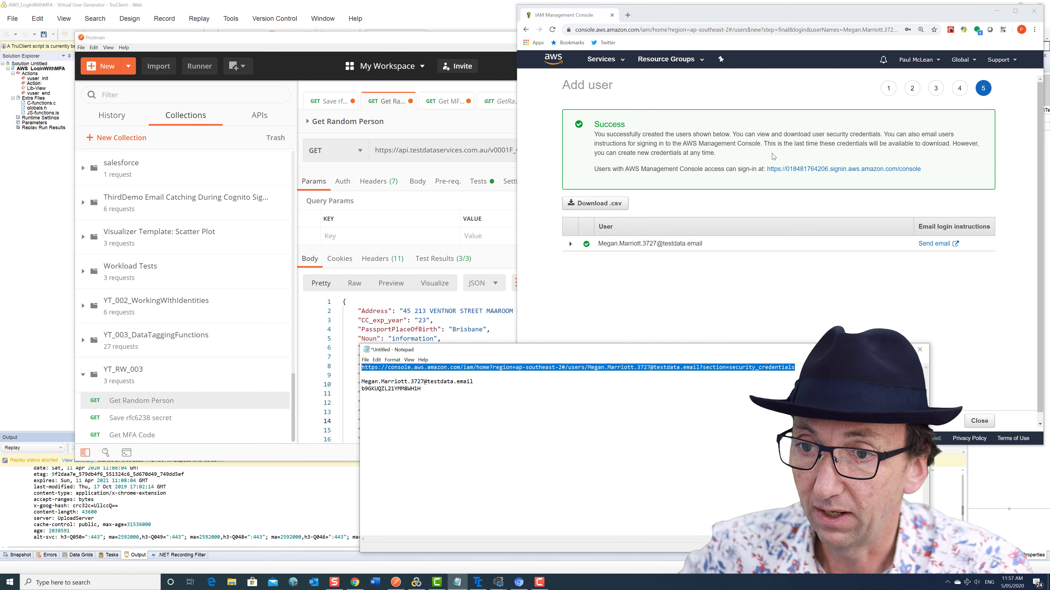
pyautogui.click(734, 30)
pyautogui.hotkey('ctrl', 'v')
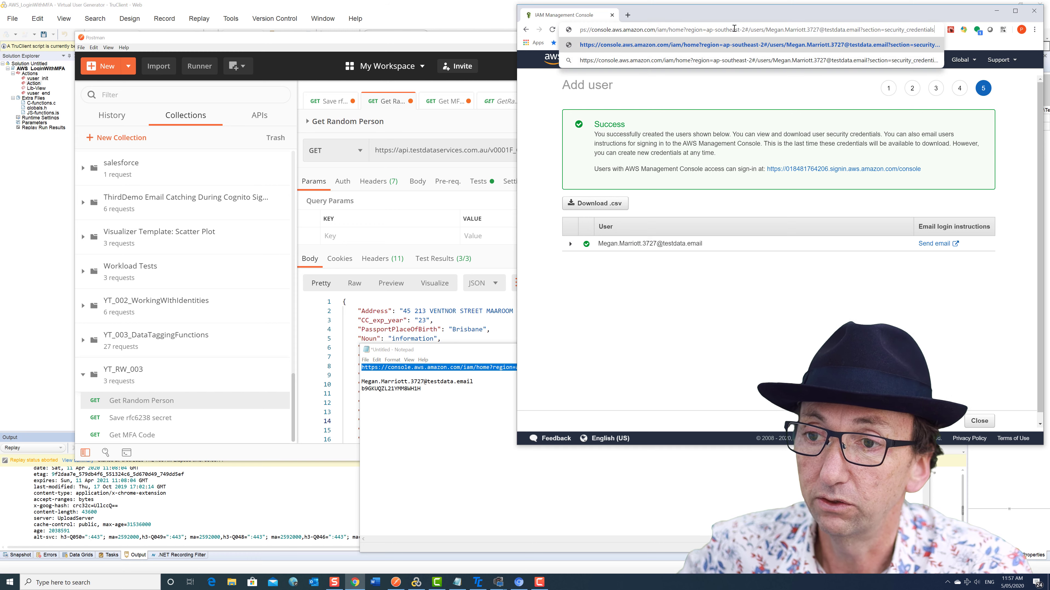
pyautogui.press('Return')
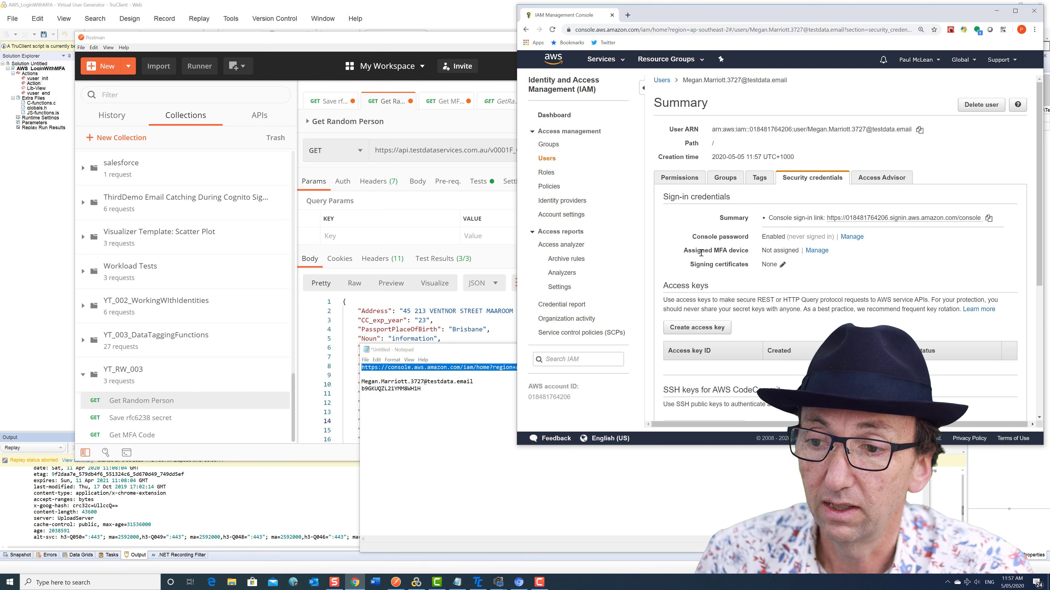
# Start assigning a virtual MFA device to the new user and reveal both its secret key and QR code.
pyautogui.click(815, 253)
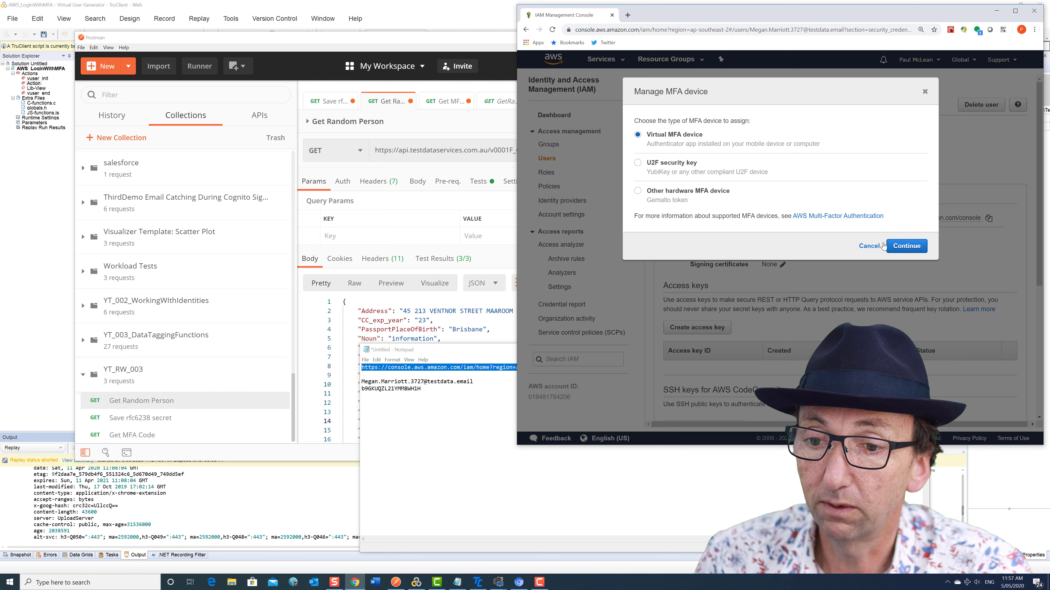
pyautogui.click(907, 246)
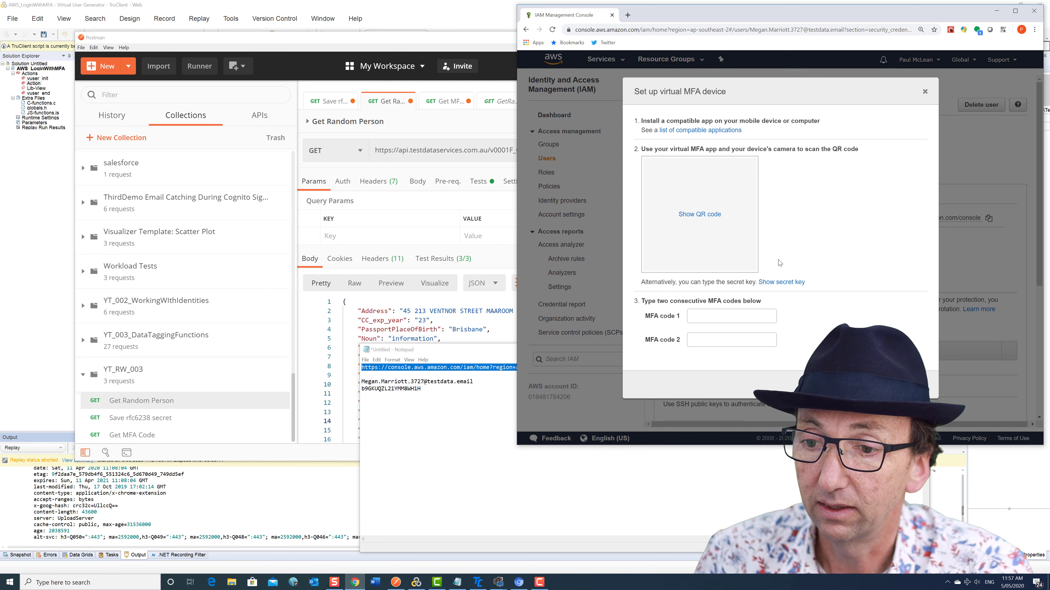
pyautogui.click(780, 283)
pyautogui.click(711, 219)
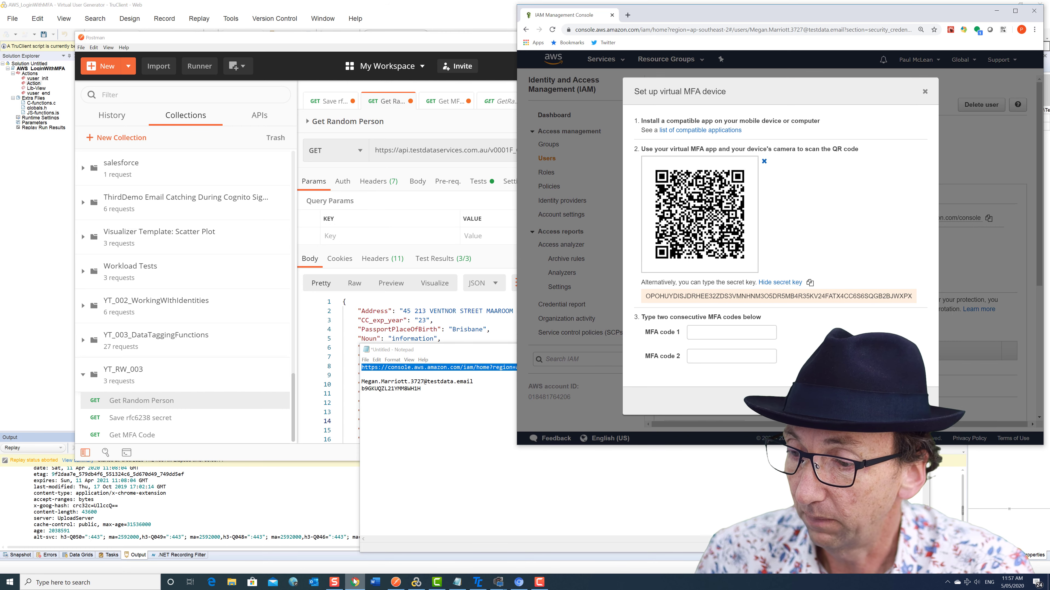
# Switch to Postman, replace the SecretKey value in the Save rfc6238 secret request with the copied MFA secret key, and send the request.
pyautogui.click(396, 582)
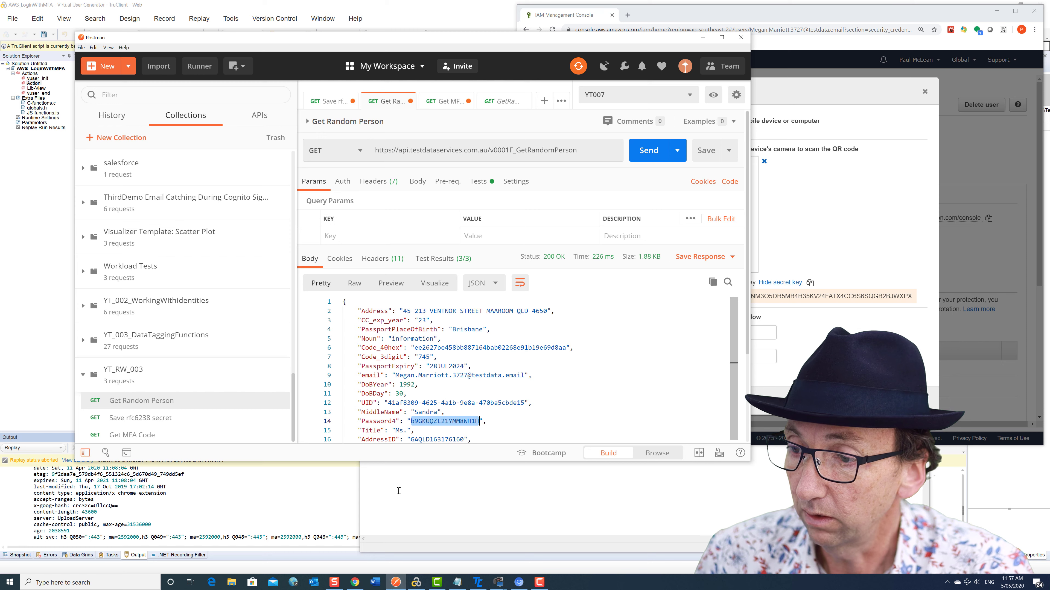
pyautogui.click(162, 418)
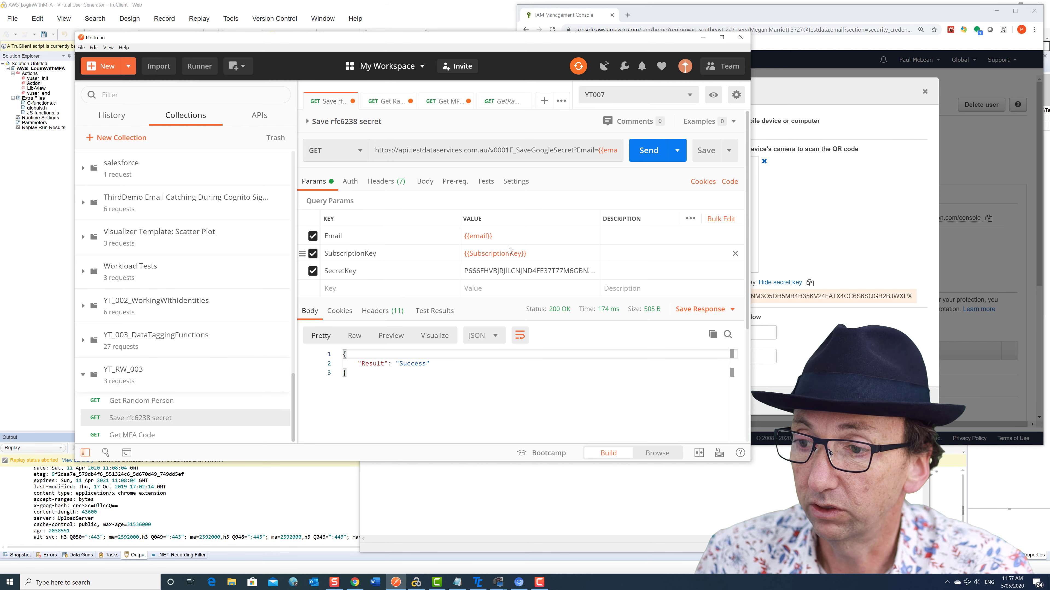
pyautogui.click(500, 273)
pyautogui.hotkey('ctrl', 'a')
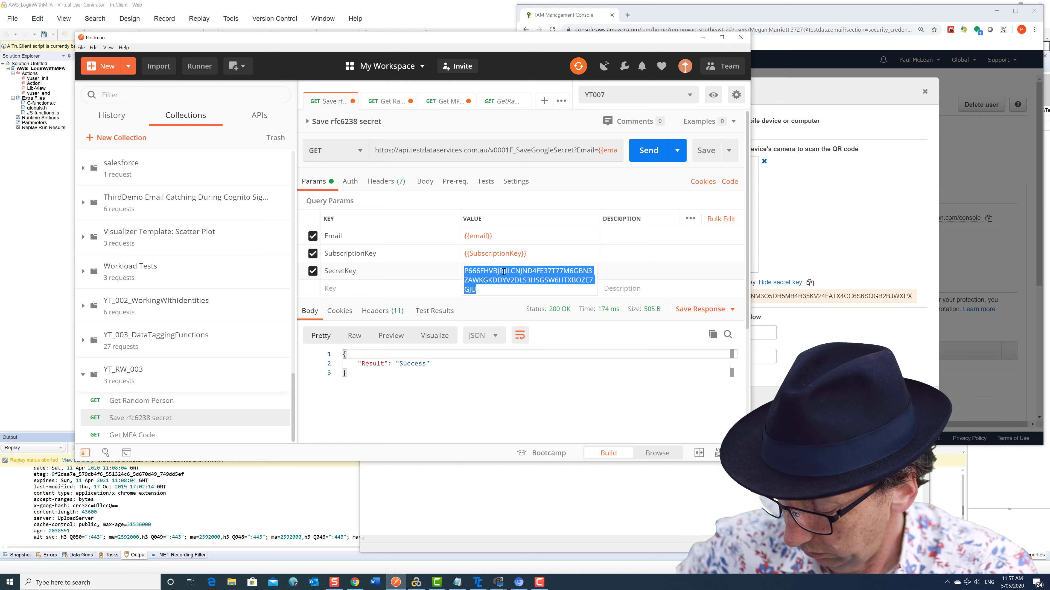
pyautogui.hotkey('ctrl', 'v')
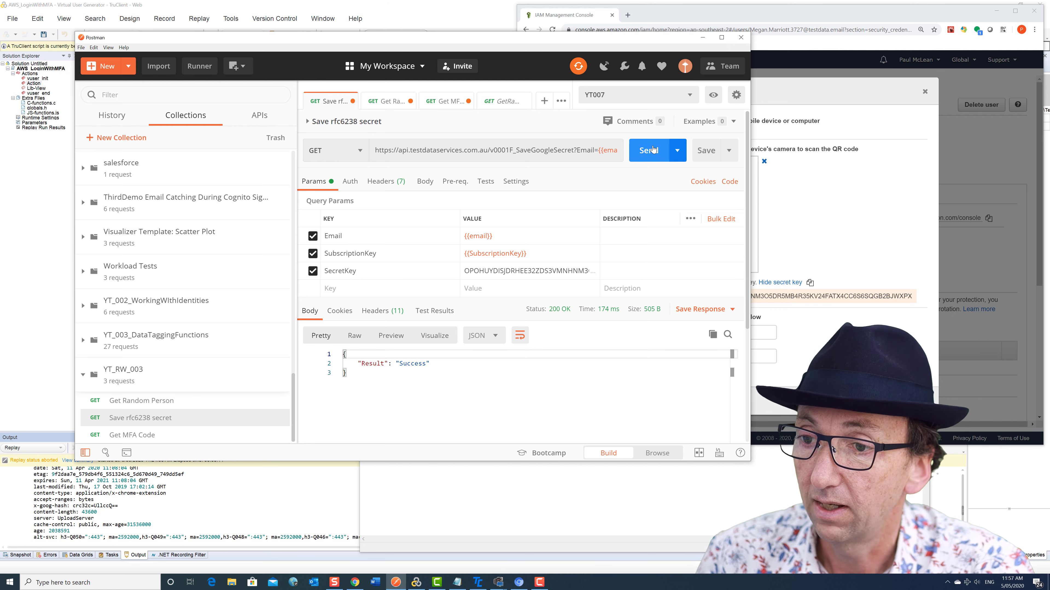
pyautogui.click(649, 151)
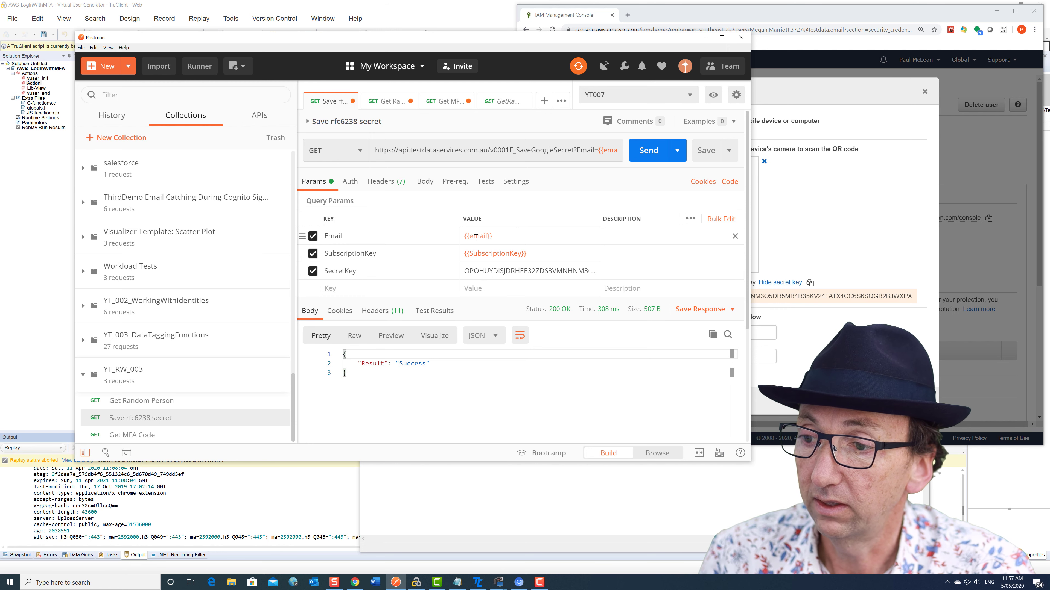
pyautogui.moveTo(477, 238)
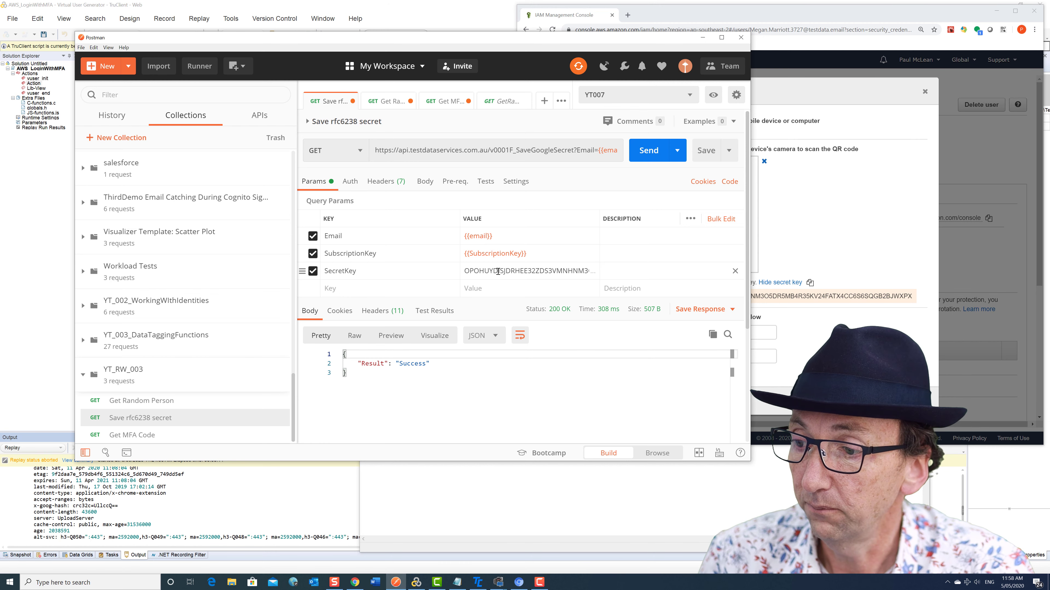
# Send the Get MFA Code request and copy its ThisToken value into the MFA code 1 field of the AWS virtual MFA setup.
pyautogui.click(169, 434)
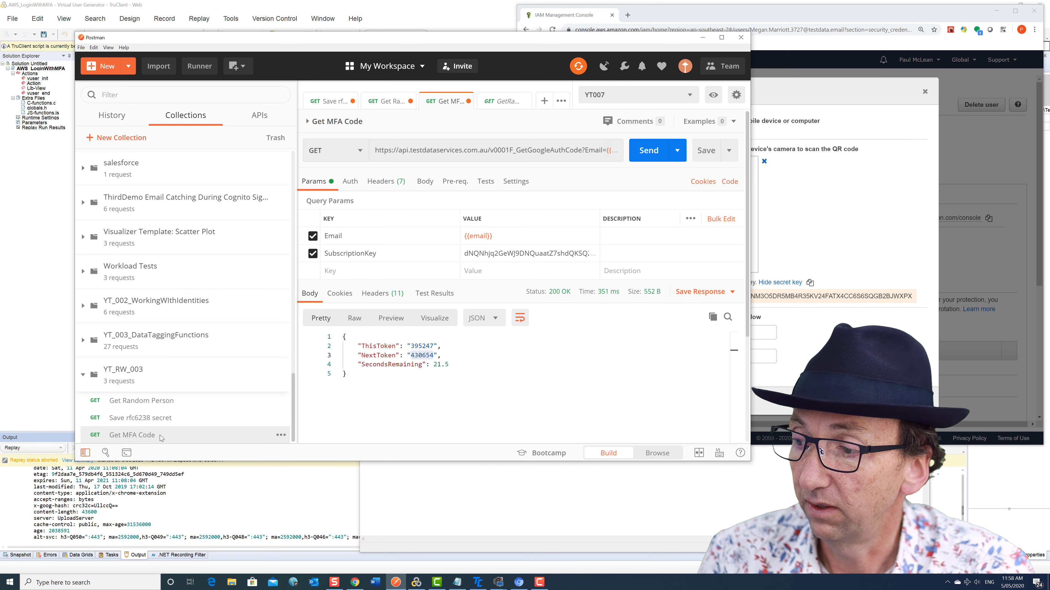
pyautogui.click(644, 153)
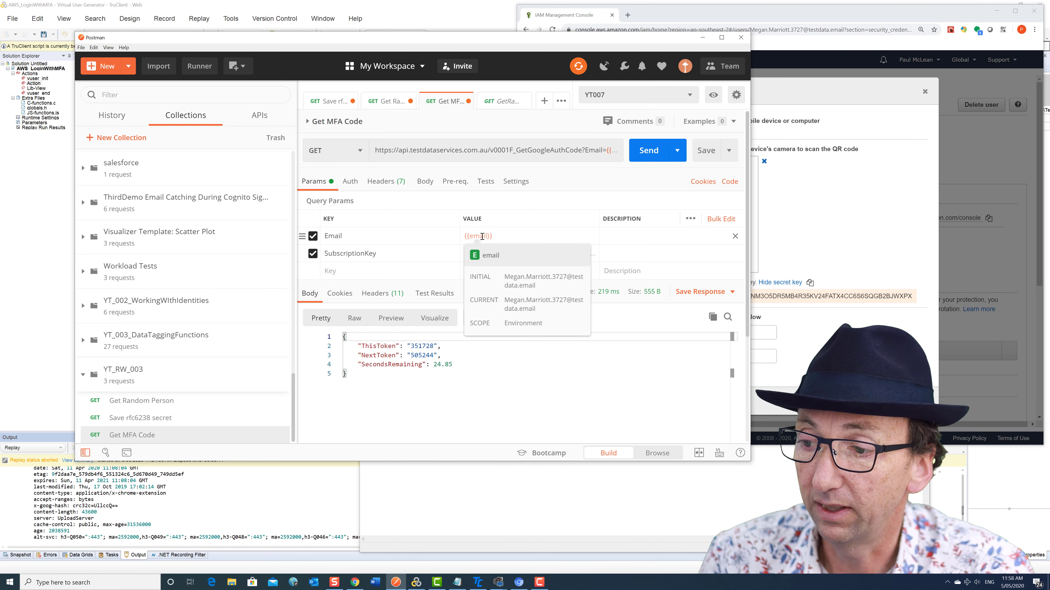
pyautogui.doubleClick(425, 346)
pyautogui.hotkey('ctrl', 'c')
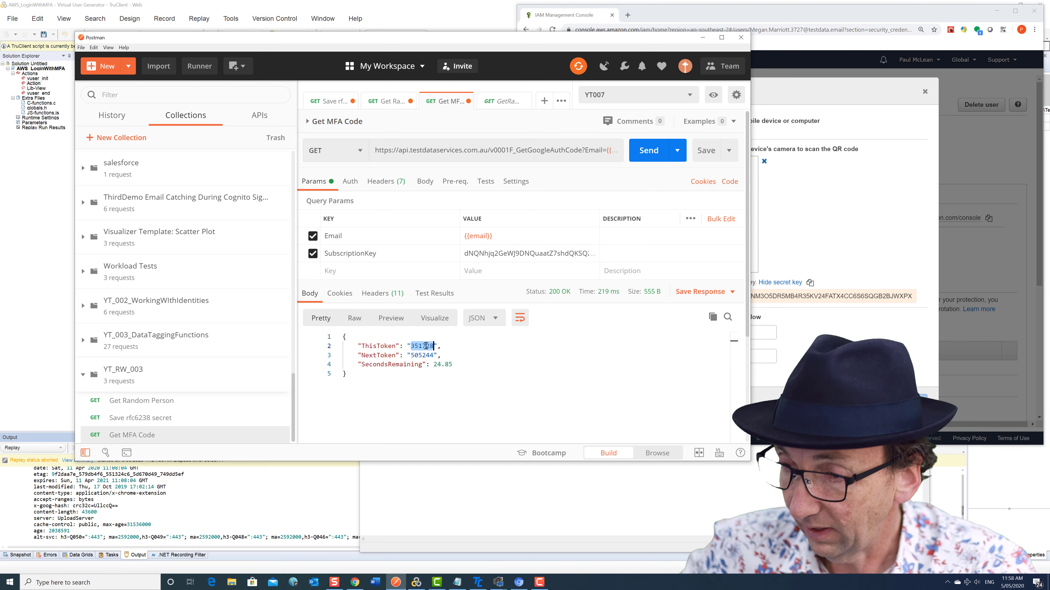
pyautogui.click(768, 335)
pyautogui.hotkey('ctrl', 'v')
# Copy the NextToken value from Postman into the MFA code 2 field in AWS and assign the virtual MFA device.
pyautogui.doubleClick(423, 355)
pyautogui.hotkey('ctrl', 'c')
pyautogui.click(740, 356)
pyautogui.hotkey('ctrl', 'v')
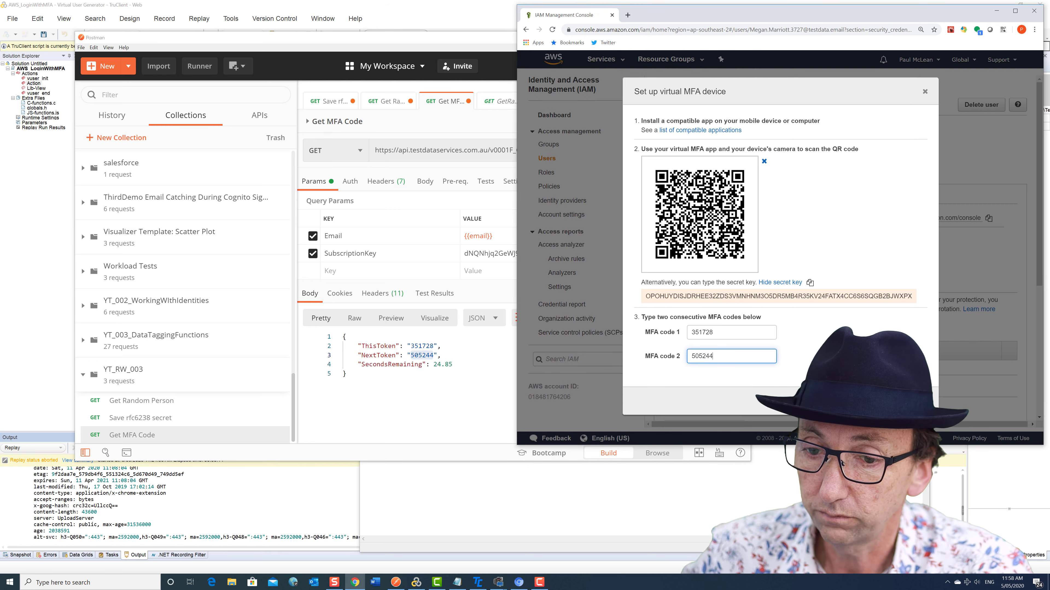
pyautogui.click(904, 401)
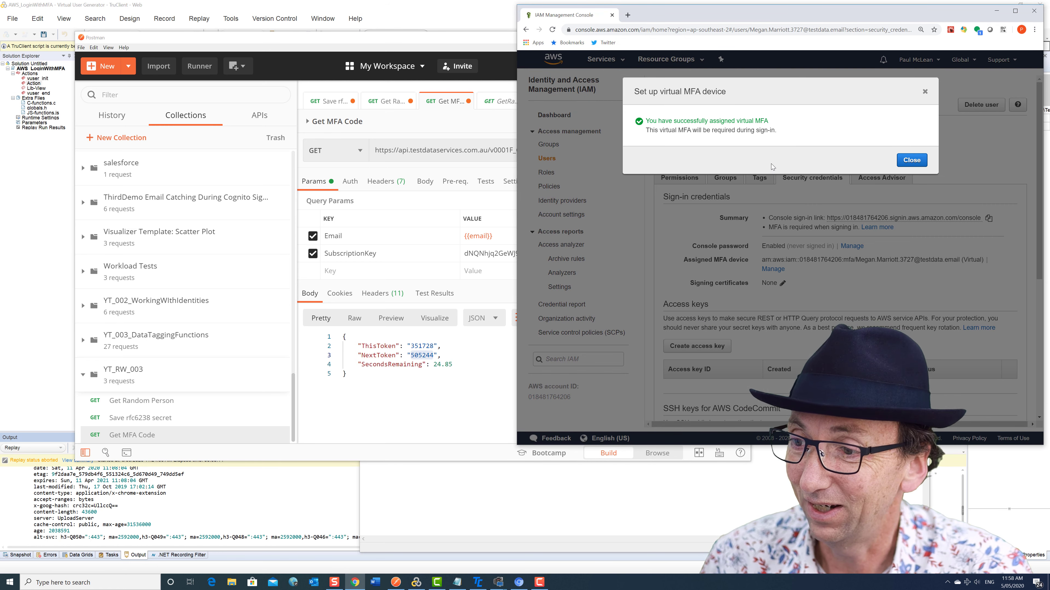
# Switch to Virtual User Generator, open the script's parameter list, and open the UserID.dat parameter file in Notepad.
pyautogui.click(248, 505)
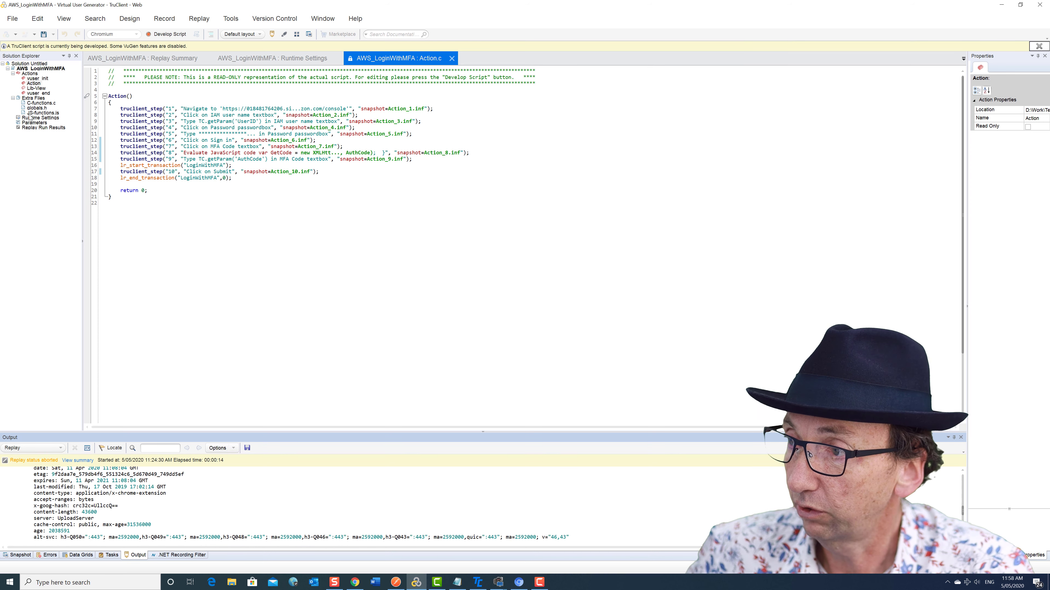
pyautogui.doubleClick(36, 123)
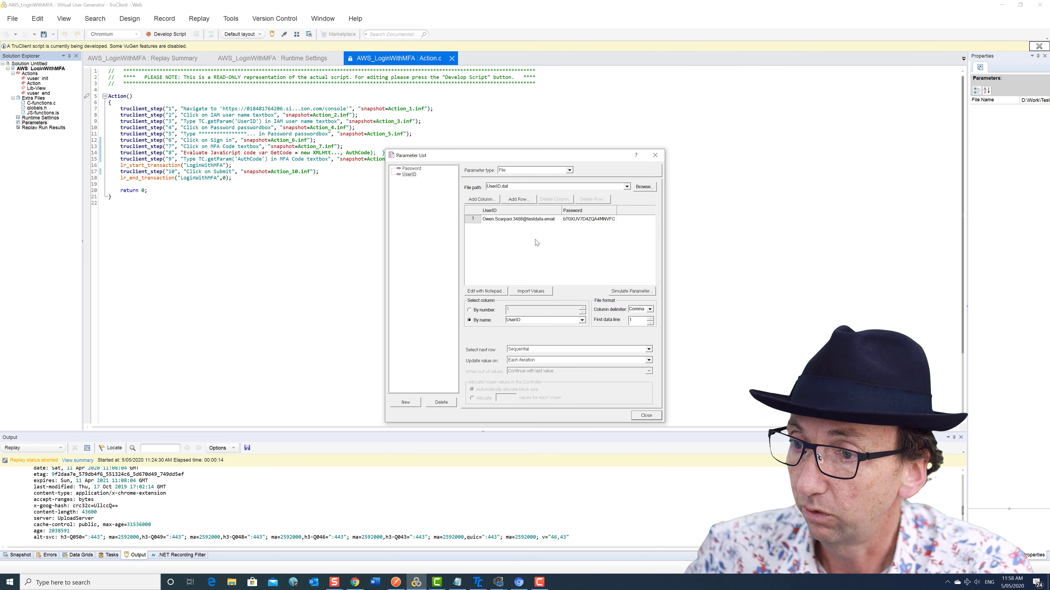
pyautogui.click(494, 291)
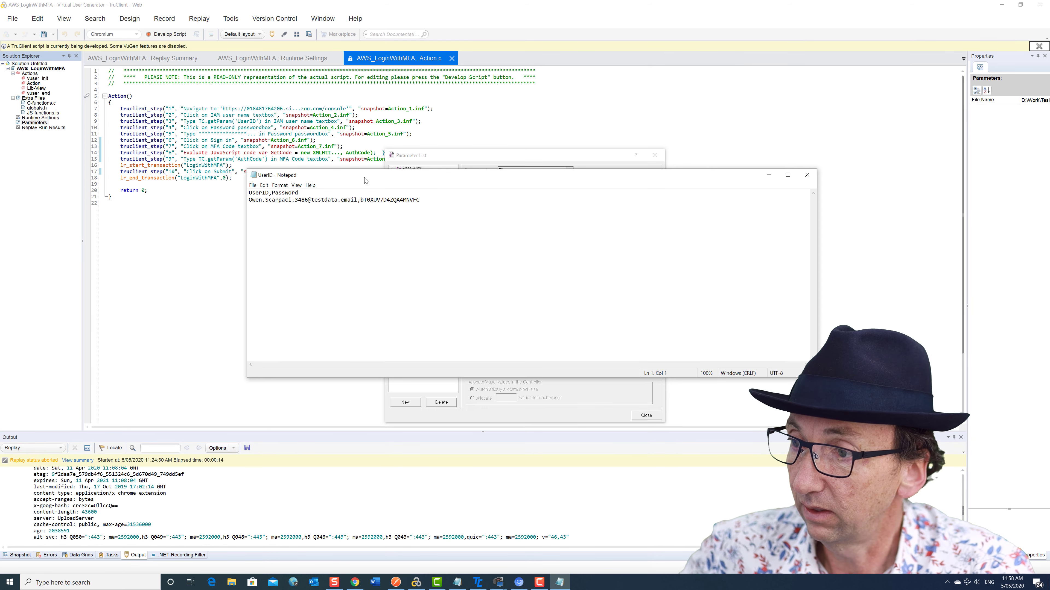
# Replace the existing credentials row in UserID.dat with the new user's e-mail copied from the notes, followed by a comma.
pyautogui.moveTo(249, 200); pyautogui.dragTo(420, 200)
pyautogui.click(457, 582)
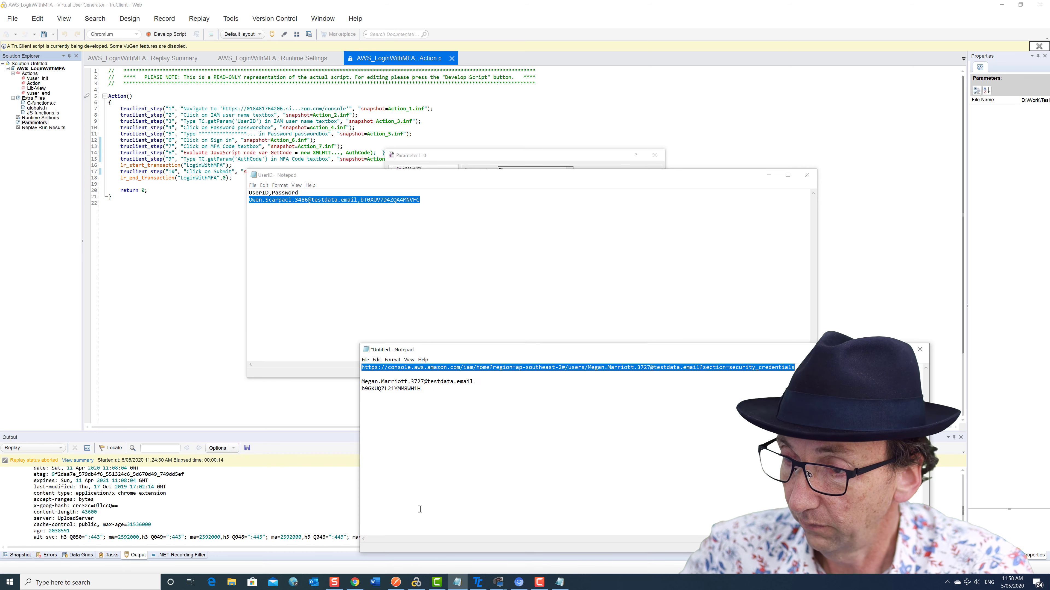
pyautogui.moveTo(362, 381); pyautogui.dragTo(477, 381)
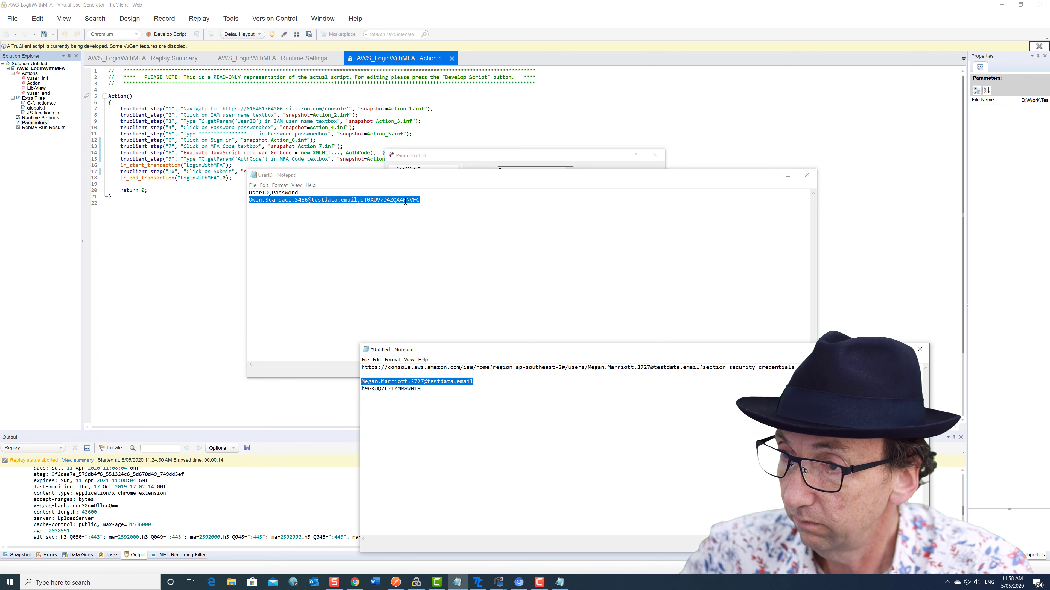
pyautogui.click(442, 200)
pyautogui.moveTo(442, 200); pyautogui.dragTo(420, 202)
pyautogui.click(241, 200)
pyautogui.click(281, 201)
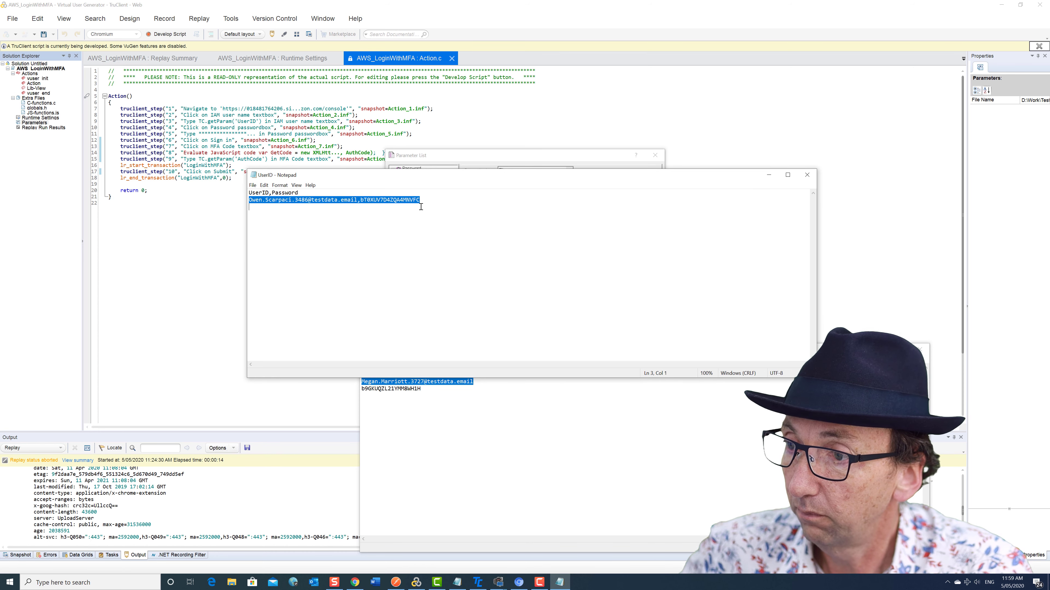
pyautogui.hotkey('ctrl', 'v')
pyautogui.write(',')
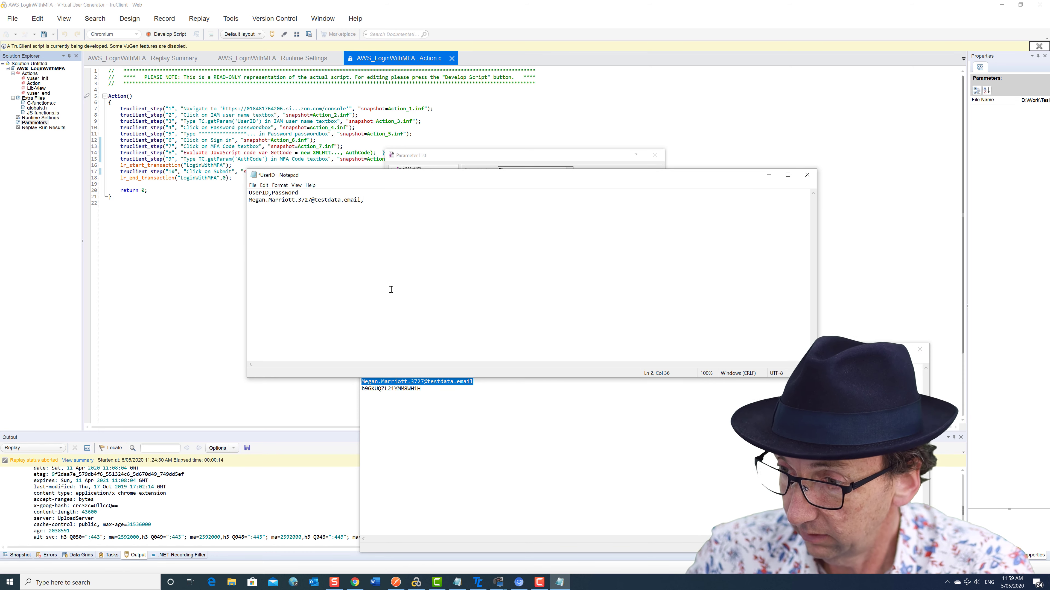
# Paste the new user's password after the comma, save UserID.dat, close the parameter list and save the script.
pyautogui.doubleClick(398, 389)
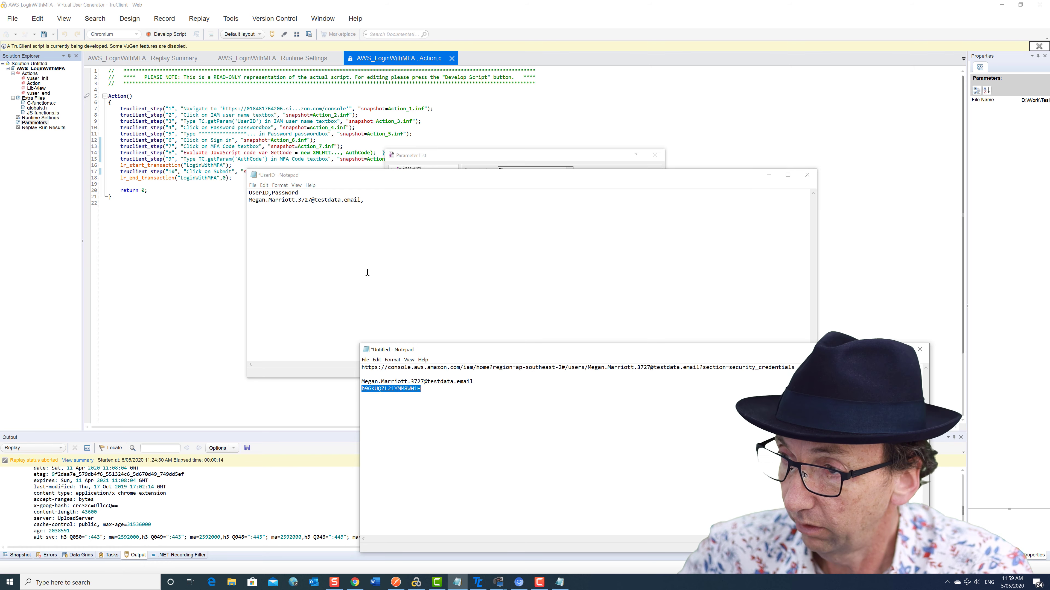
pyautogui.click(378, 203)
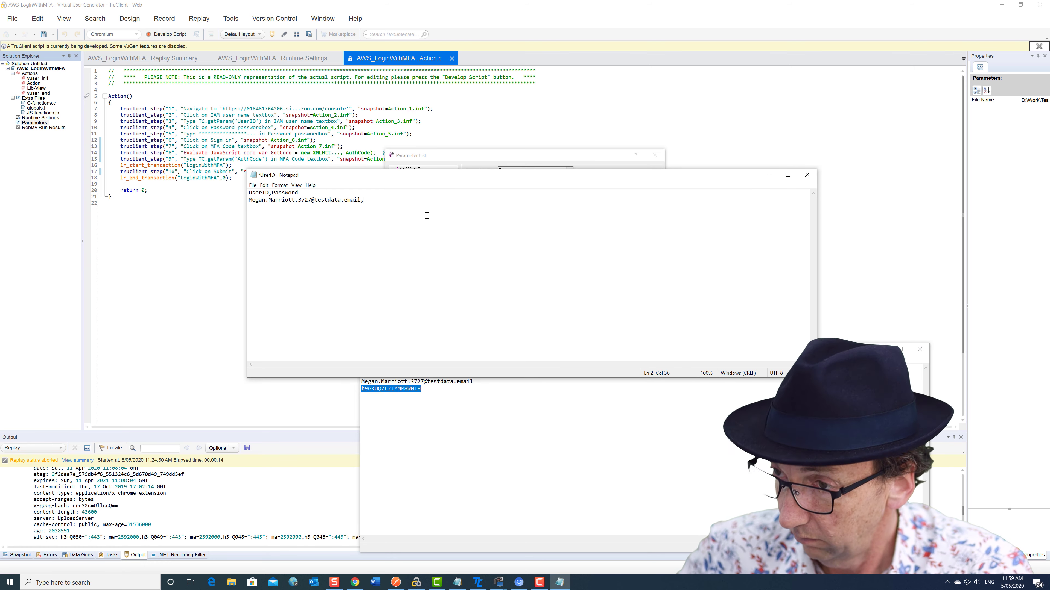
pyautogui.hotkey('ctrl', 'v')
pyautogui.click(807, 174)
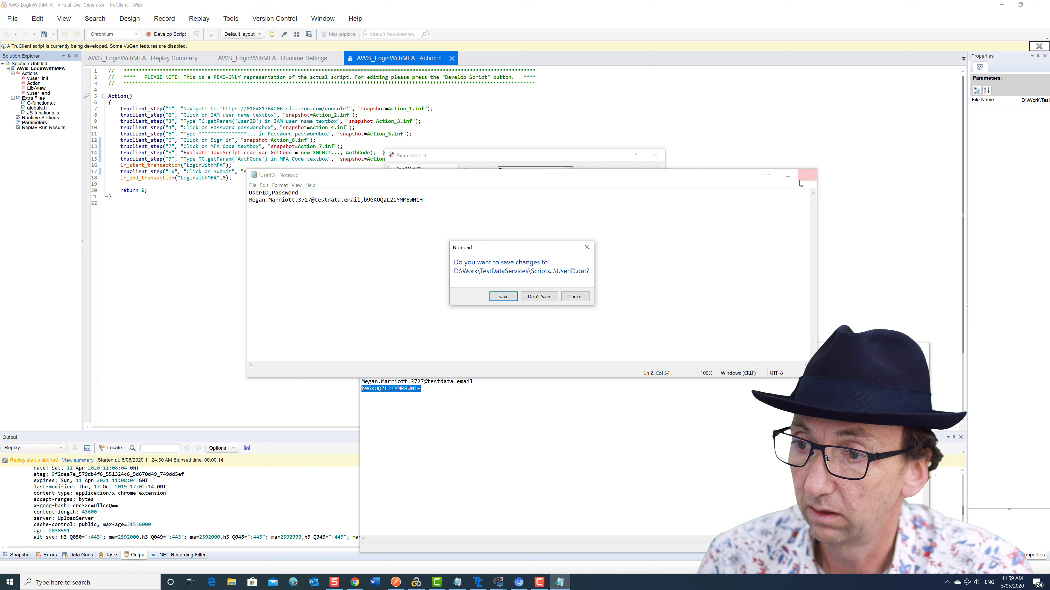
pyautogui.click(506, 299)
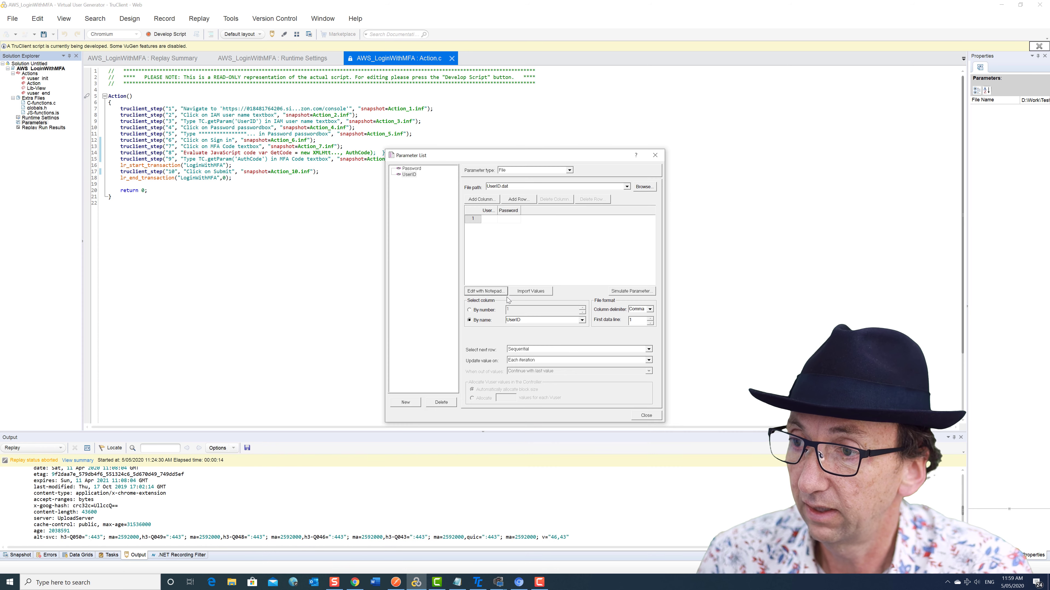
pyautogui.click(646, 416)
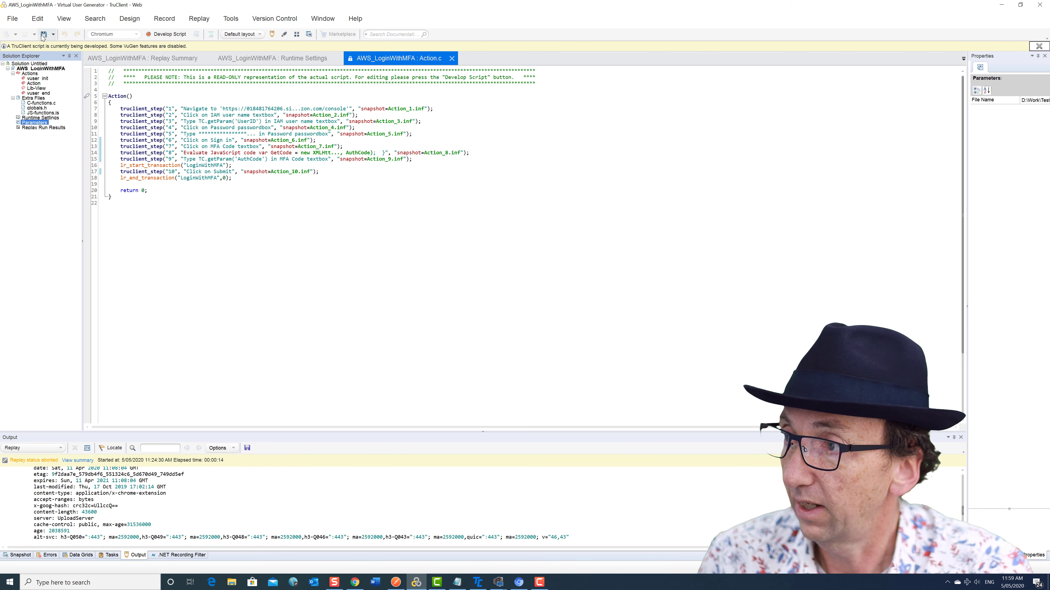
pyautogui.click(43, 34)
# Switch to TruClient and open the code of the Evaluate JavaScript step in the Arguments Editor to examine how it fetches the MFA code.
pyautogui.click(518, 582)
pyautogui.click(478, 582)
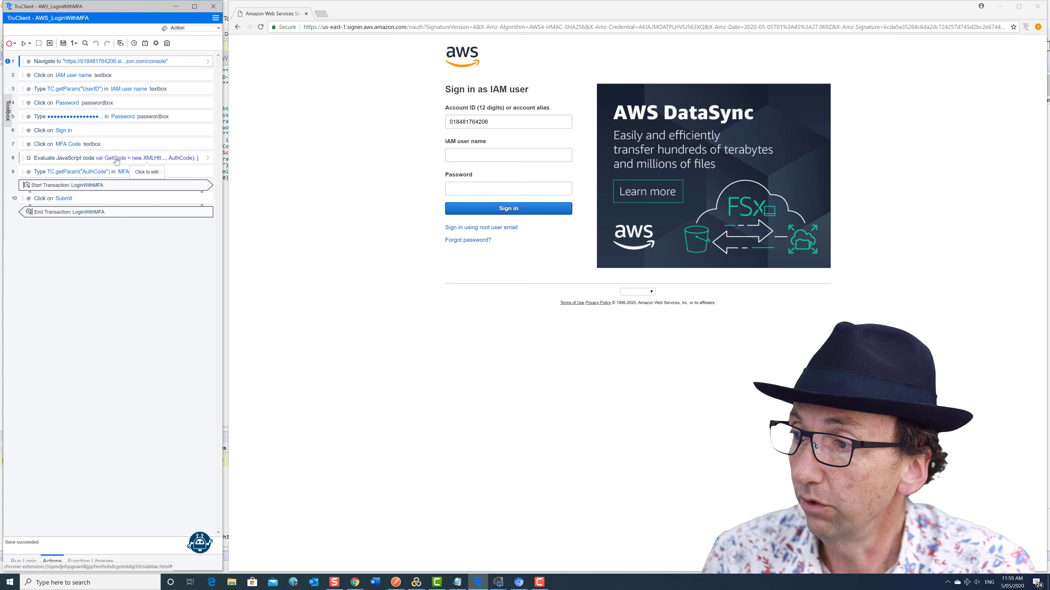
pyautogui.click(177, 161)
pyautogui.click(199, 212)
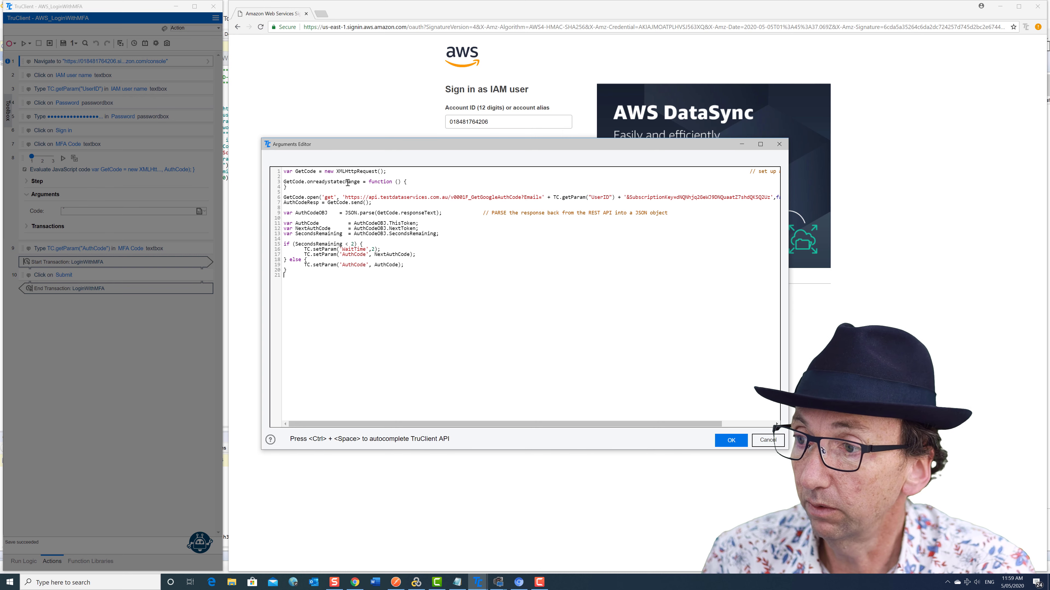
pyautogui.click(309, 275)
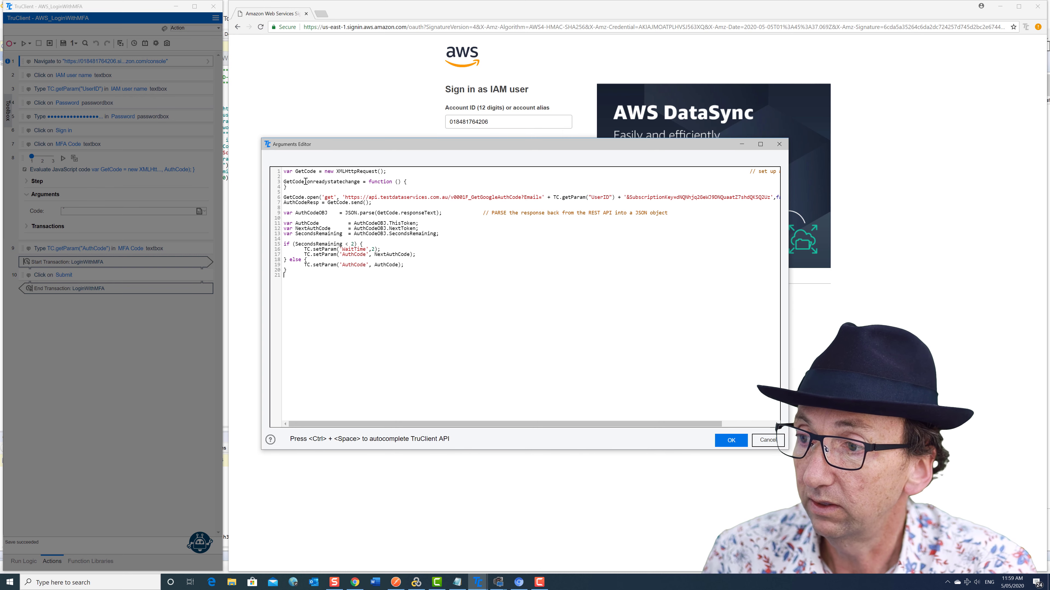